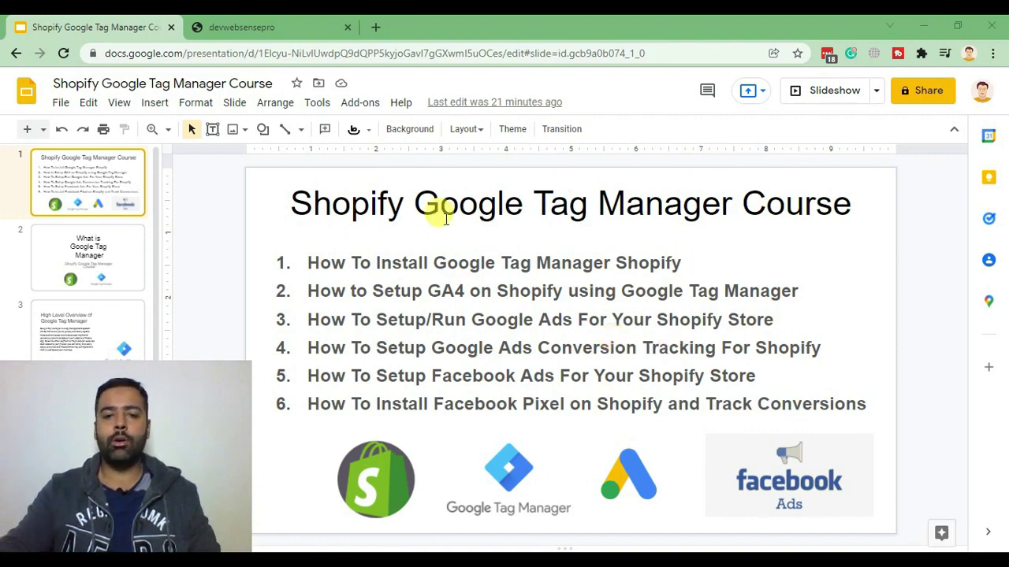
Review the lesson titles on the course outline slide, highlighting them one at a time.
triple_click(666, 262)
click(678, 264)
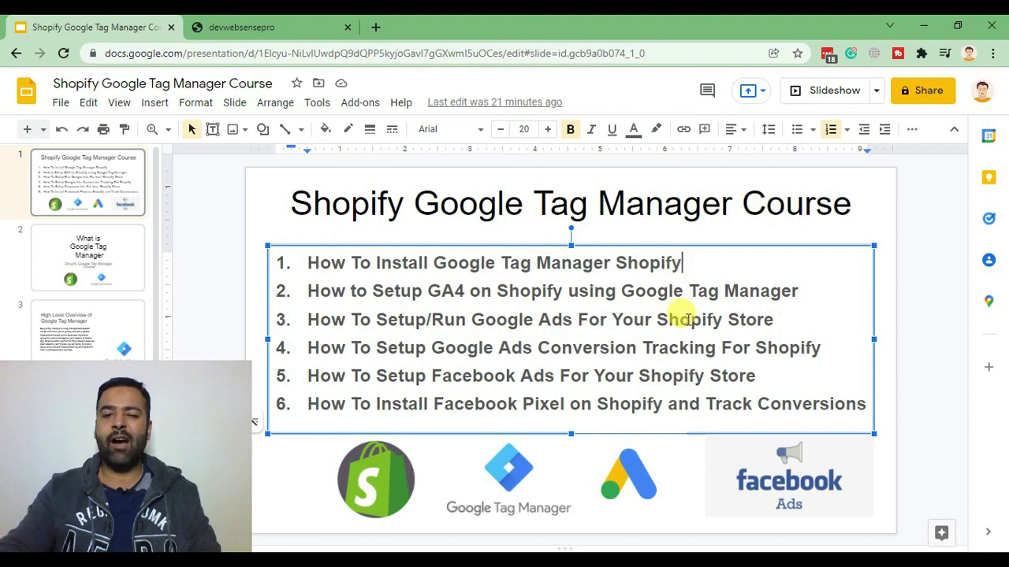
drag(308, 290, 799, 289)
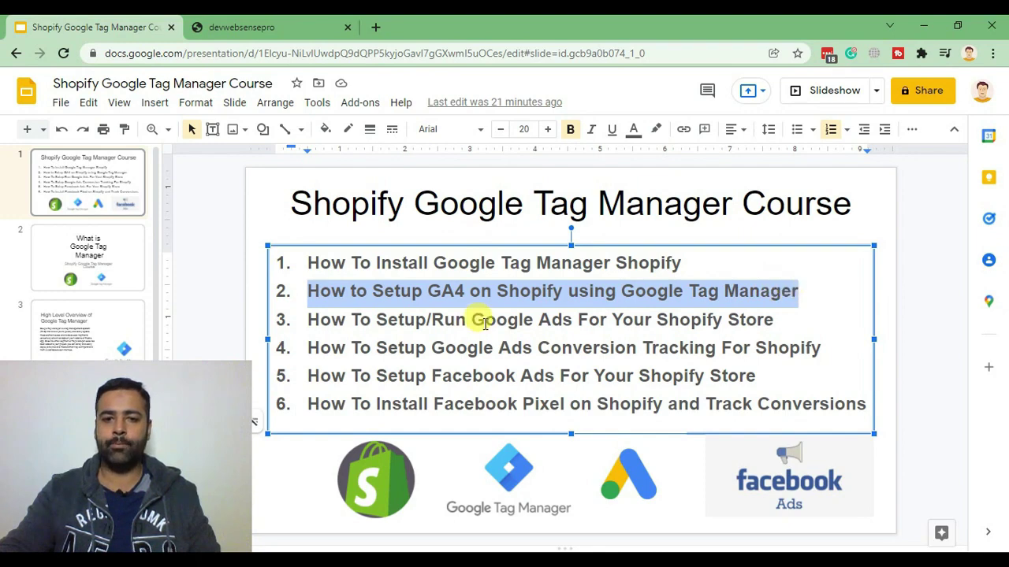
click(427, 320)
drag(308, 319, 776, 319)
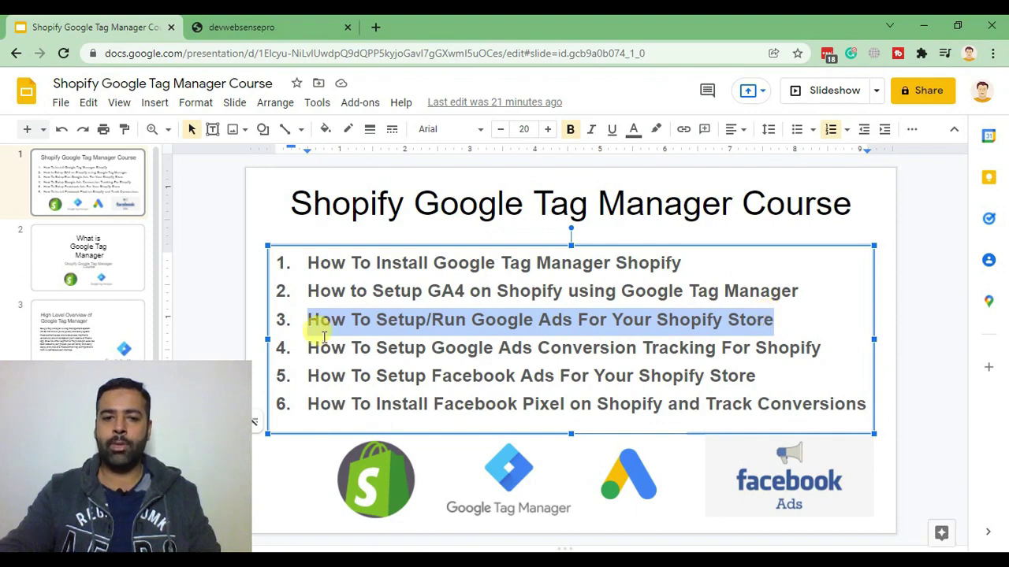
drag(308, 348, 822, 351)
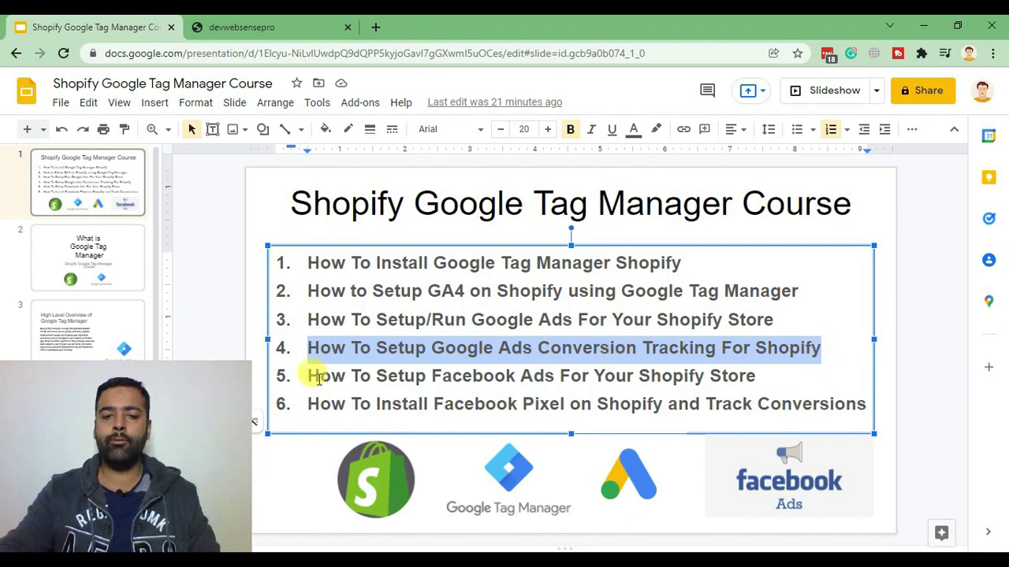
drag(309, 376, 762, 376)
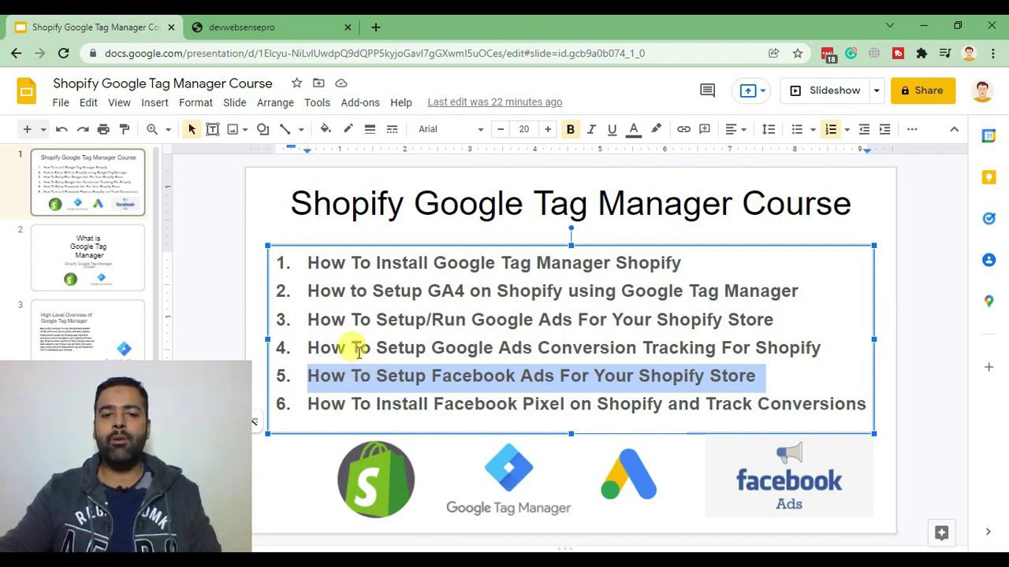
drag(311, 262, 685, 266)
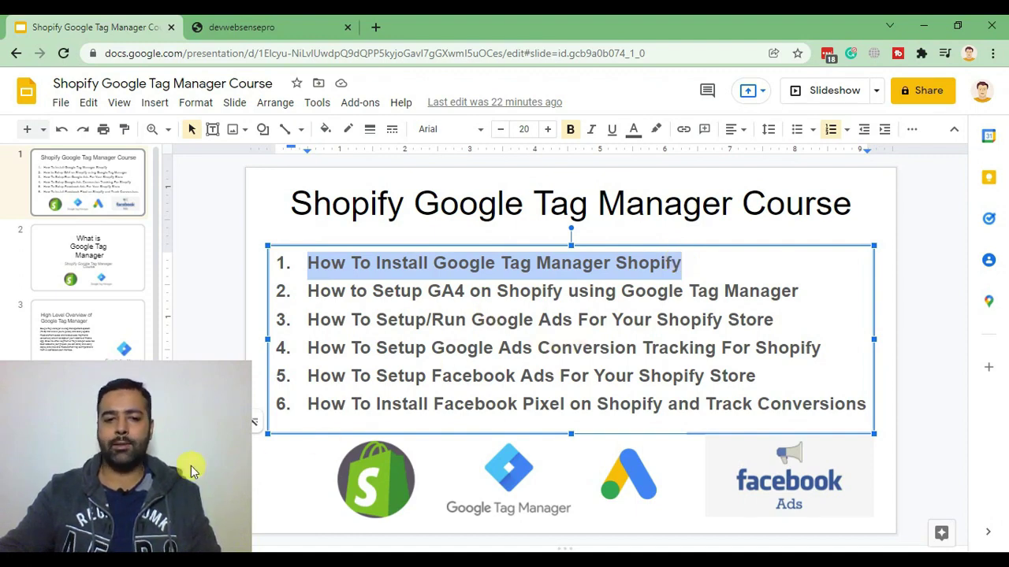
drag(176, 457, 933, 457)
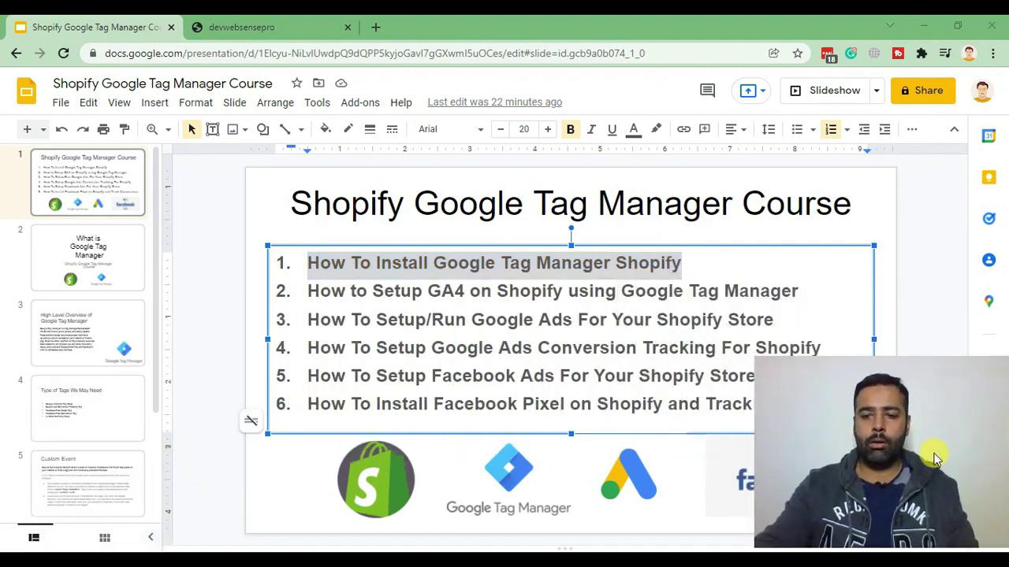
Go through the two Google Tag Manager introduction slides and the list on the Type of Tags We May Need slide.
click(126, 297)
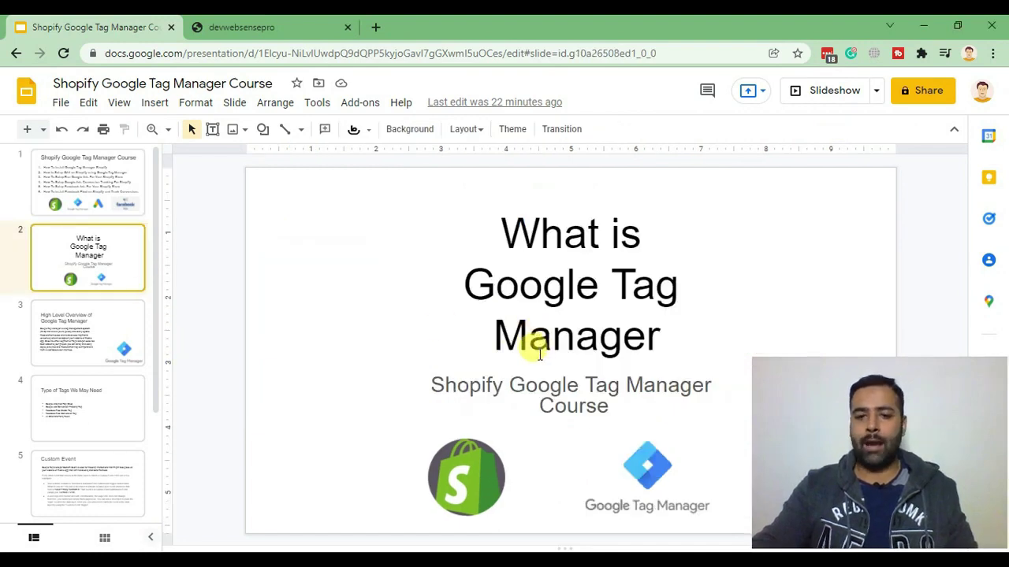
click(79, 329)
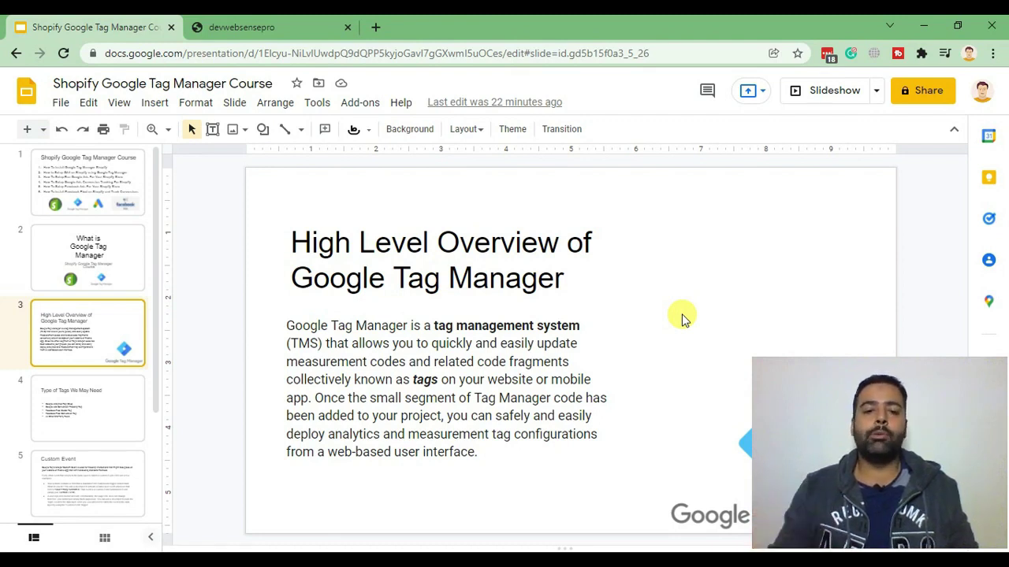
click(83, 389)
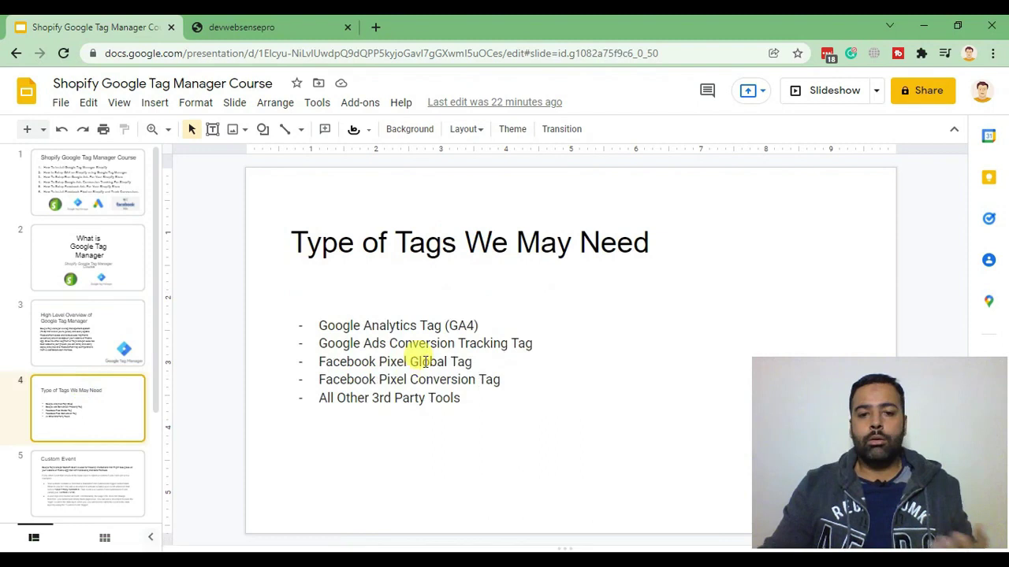
drag(427, 323, 343, 324)
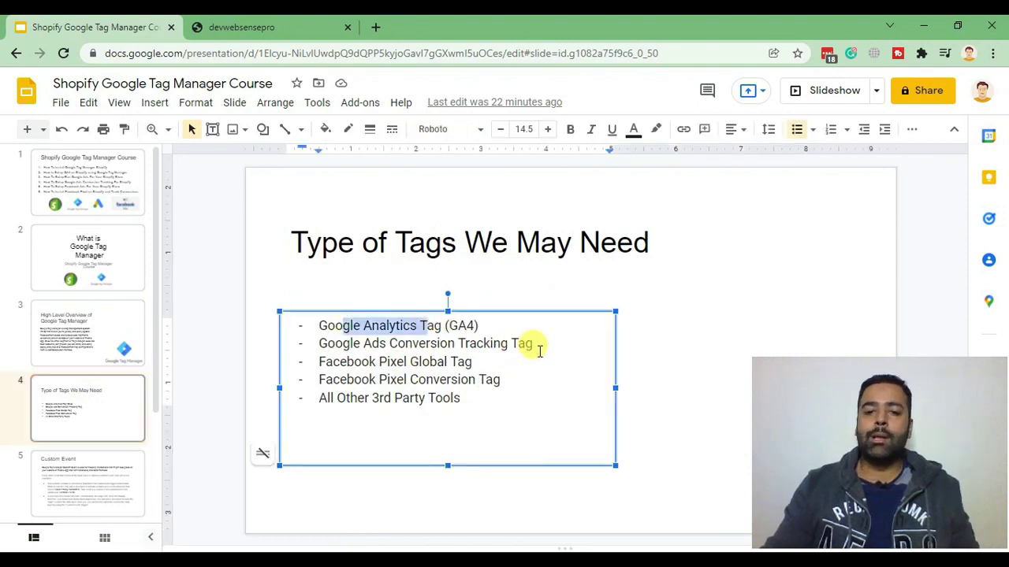
drag(539, 350, 343, 343)
drag(471, 365, 344, 368)
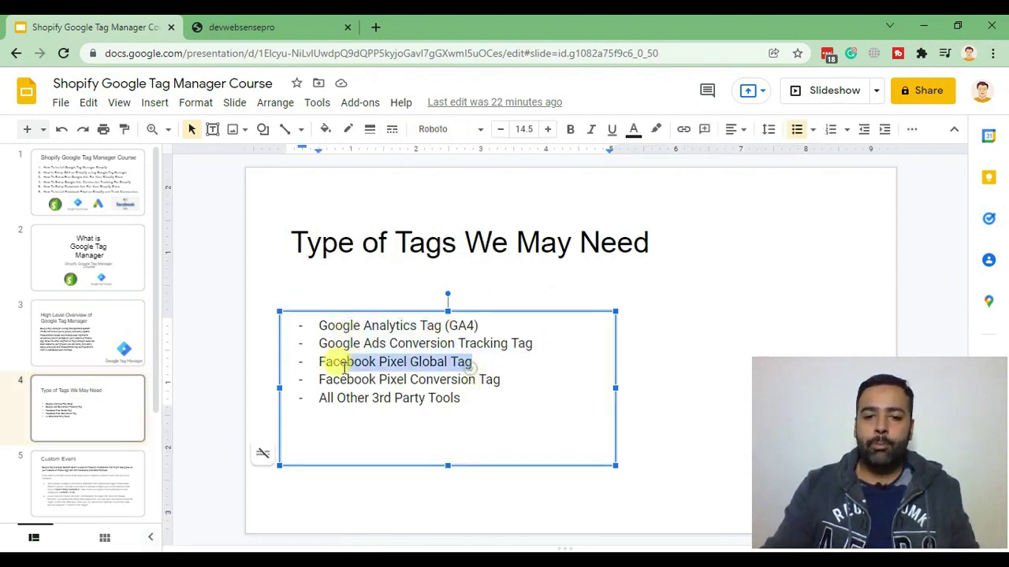
drag(499, 381, 341, 383)
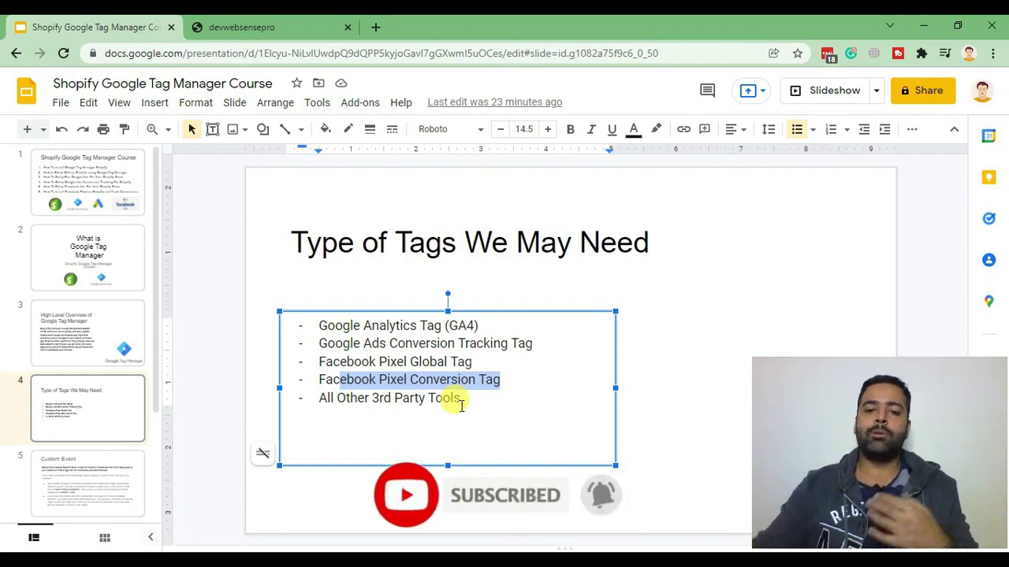
View the Custom Event, Debug and Testing in GTM, and YouTube Video Series slides.
scroll(126, 300, down, 2)
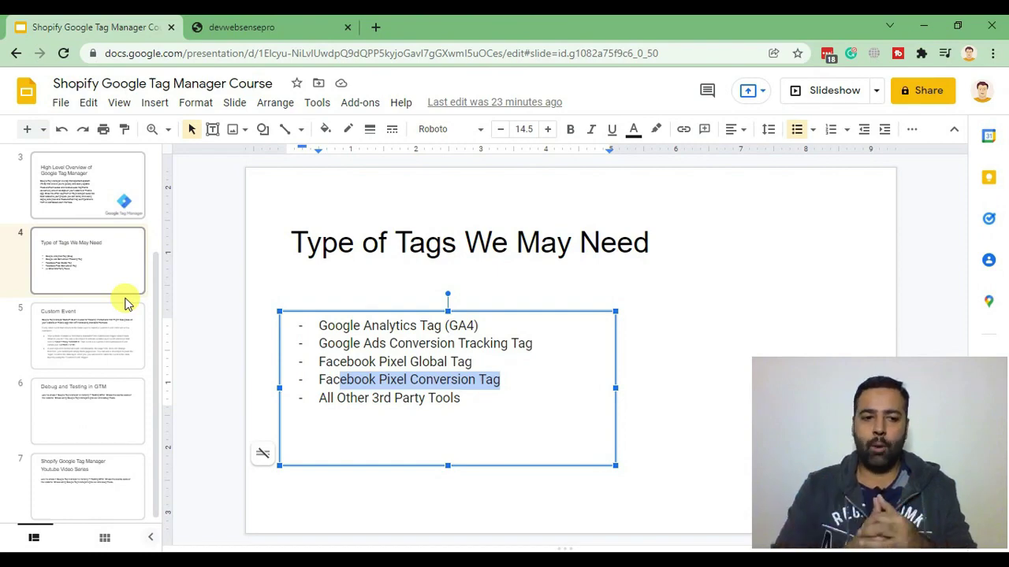
click(100, 337)
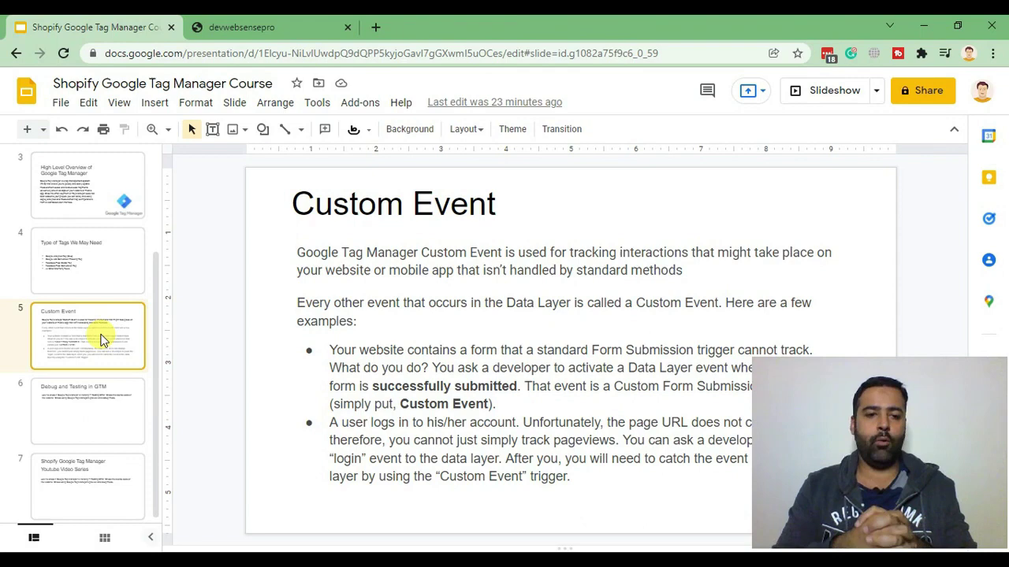
click(81, 411)
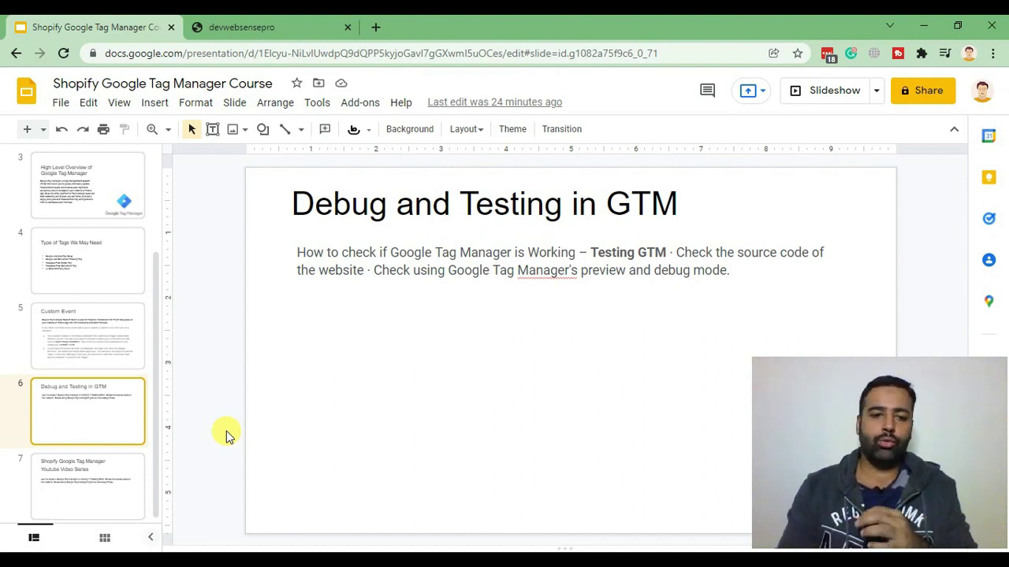
click(82, 459)
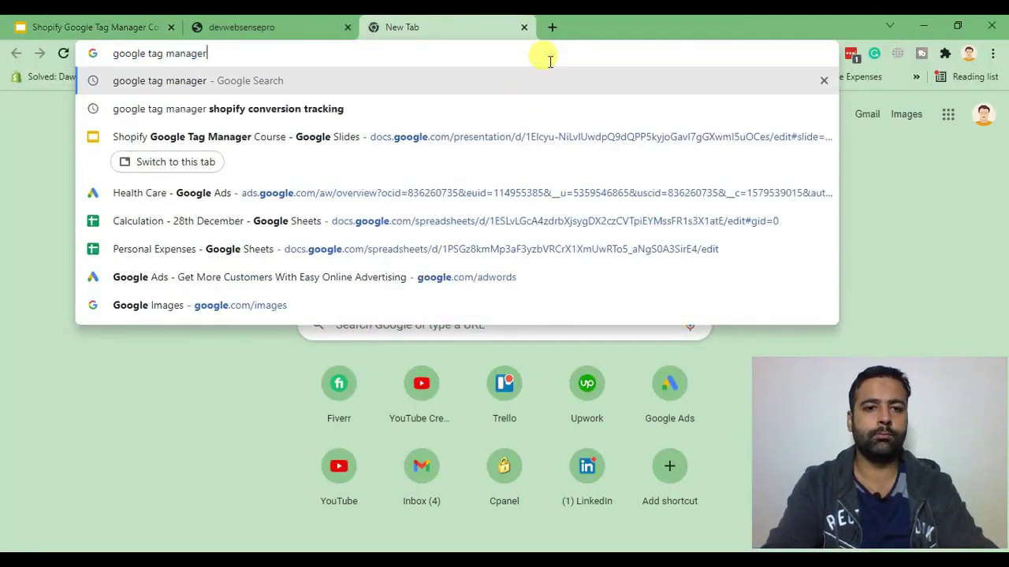
Search Google for "google tag manager" and open the Tag Manager site to look over its account list.
key(Return)
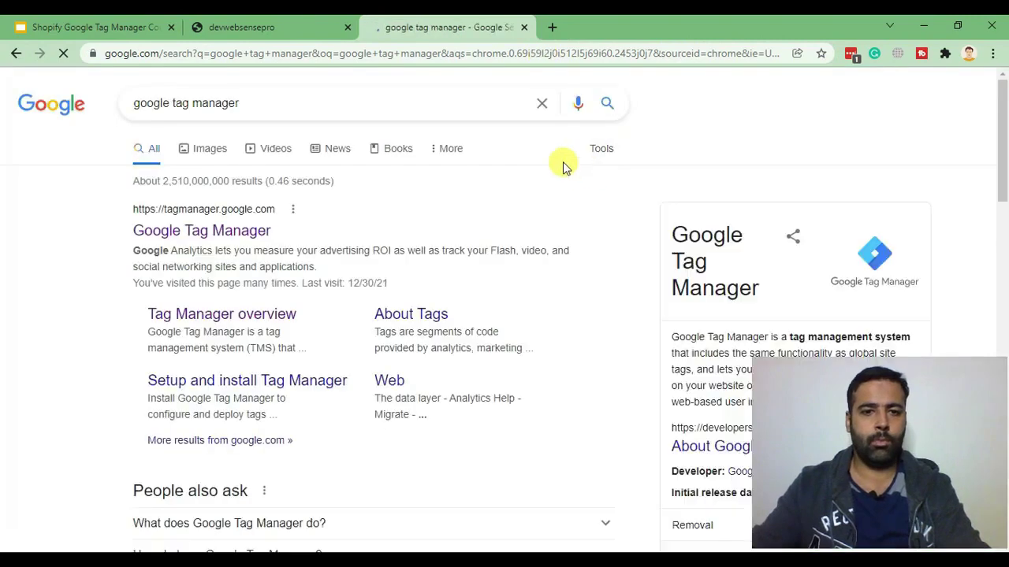
click(187, 230)
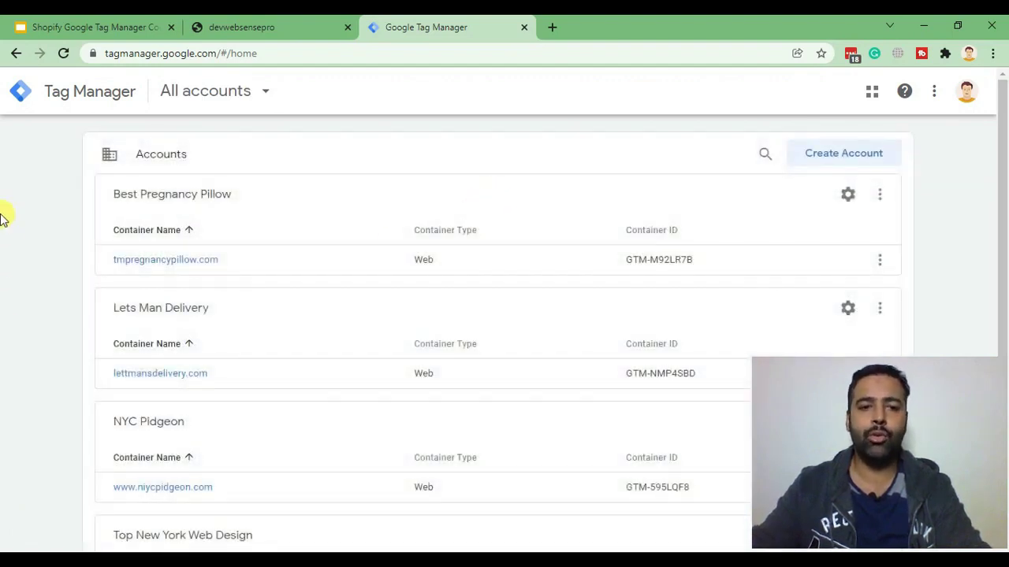
scroll(2, 217, down, 3)
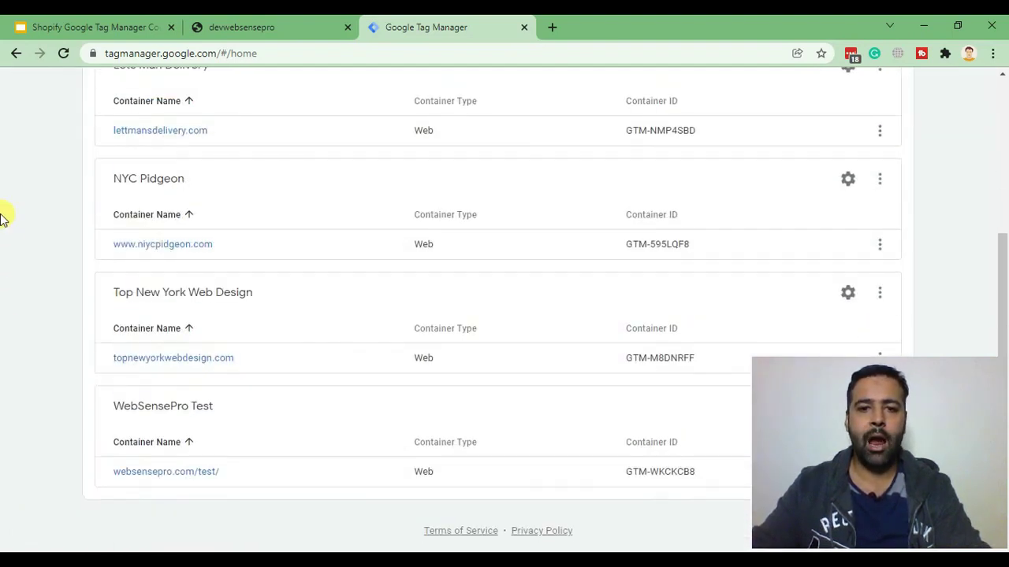
scroll(2, 218, up, 3)
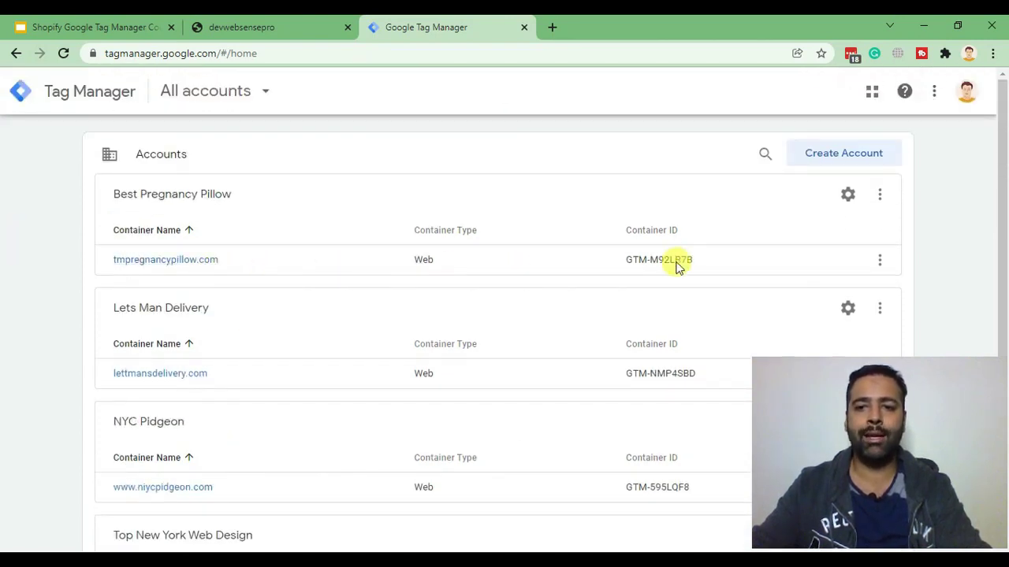
Start a new Tag Manager account and name it "Shopify Tag Manager Course".
click(827, 158)
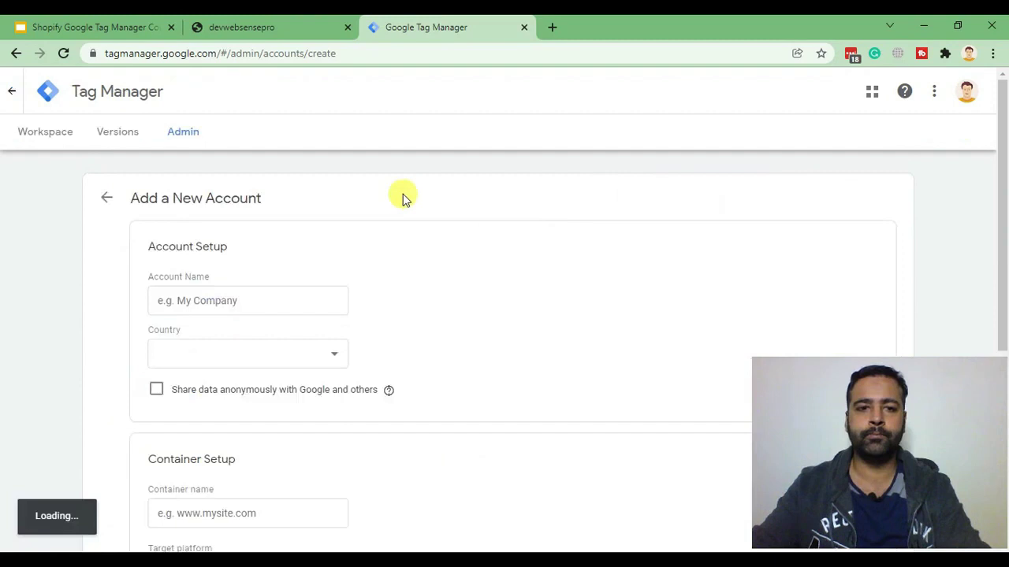
scroll(355, 181, down, 2)
click(291, 150)
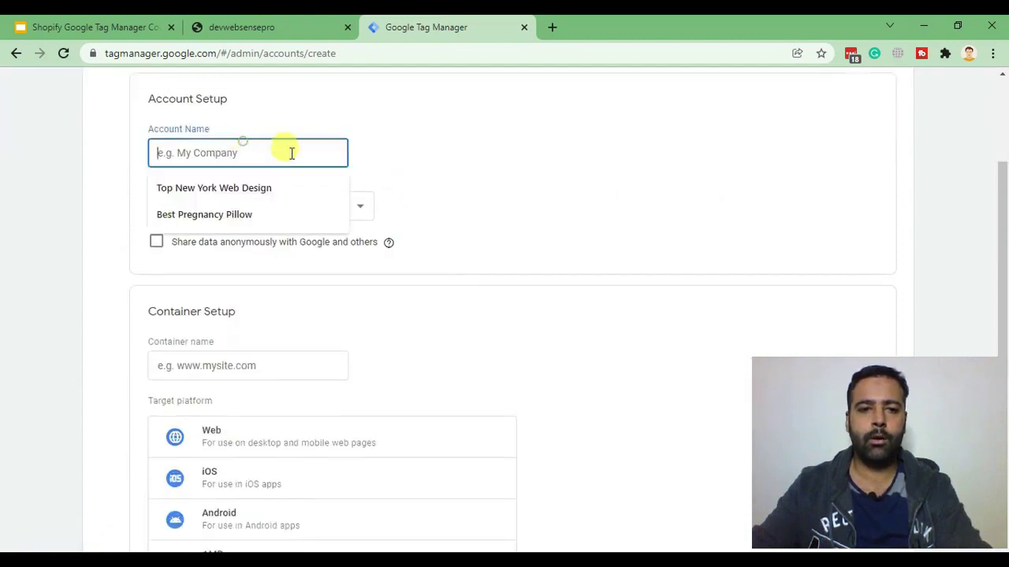
text(Tag Manager Course)
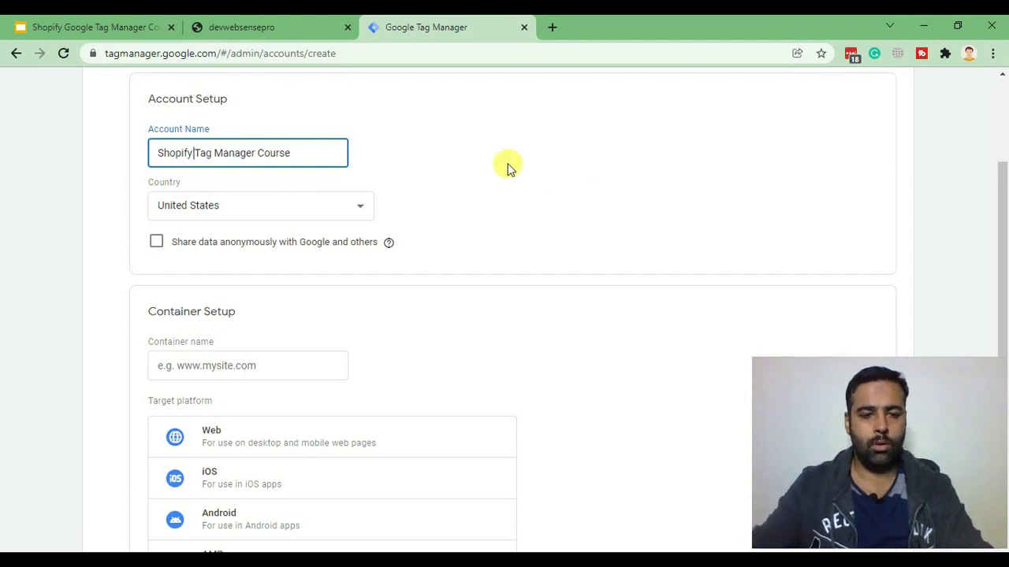
scroll(504, 164, down, 2)
scroll(503, 163, up, 2)
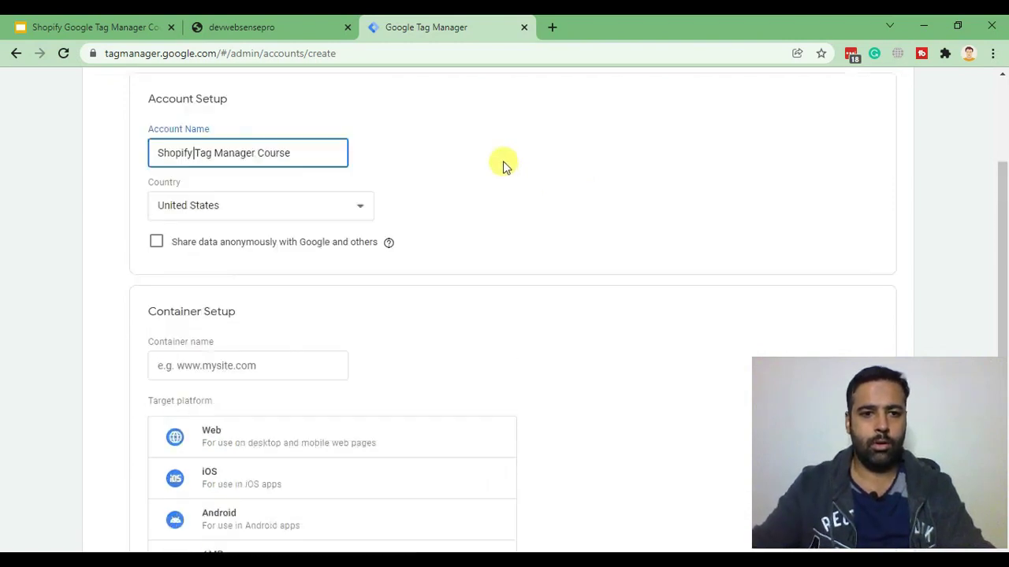
scroll(436, 165, down, 1)
scroll(438, 166, down, 1)
click(236, 211)
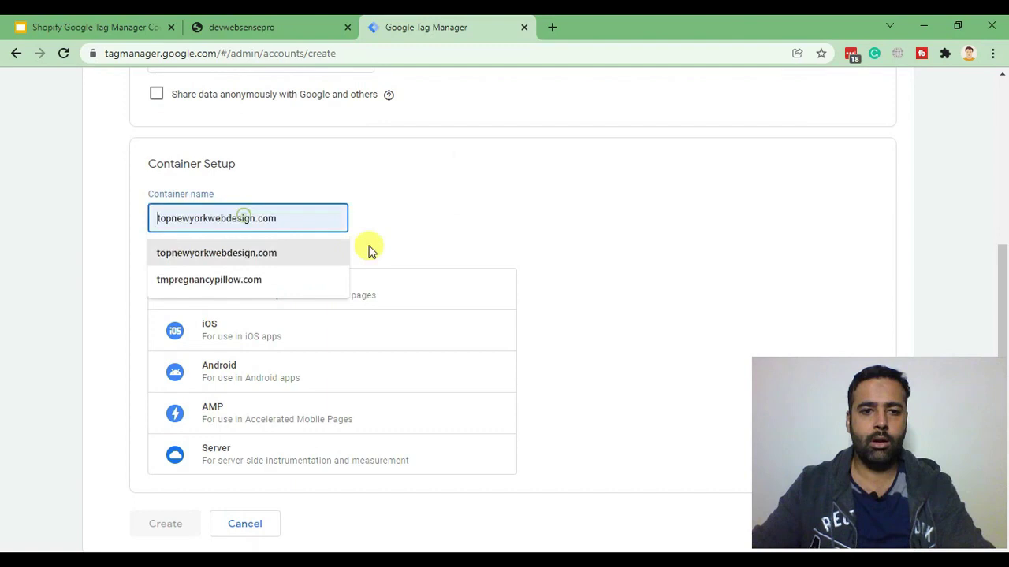
click(266, 27)
click(272, 56)
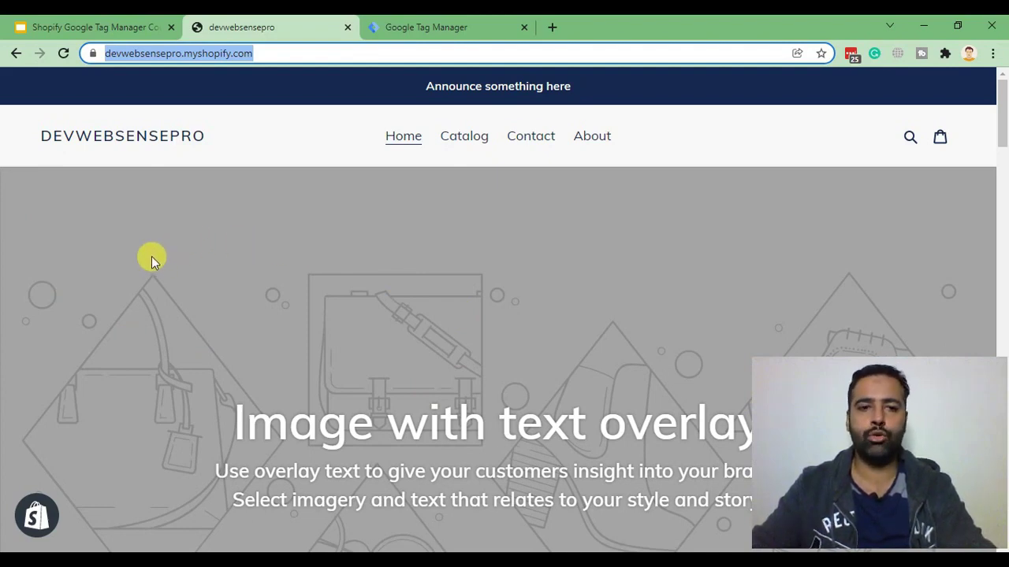
click(251, 185)
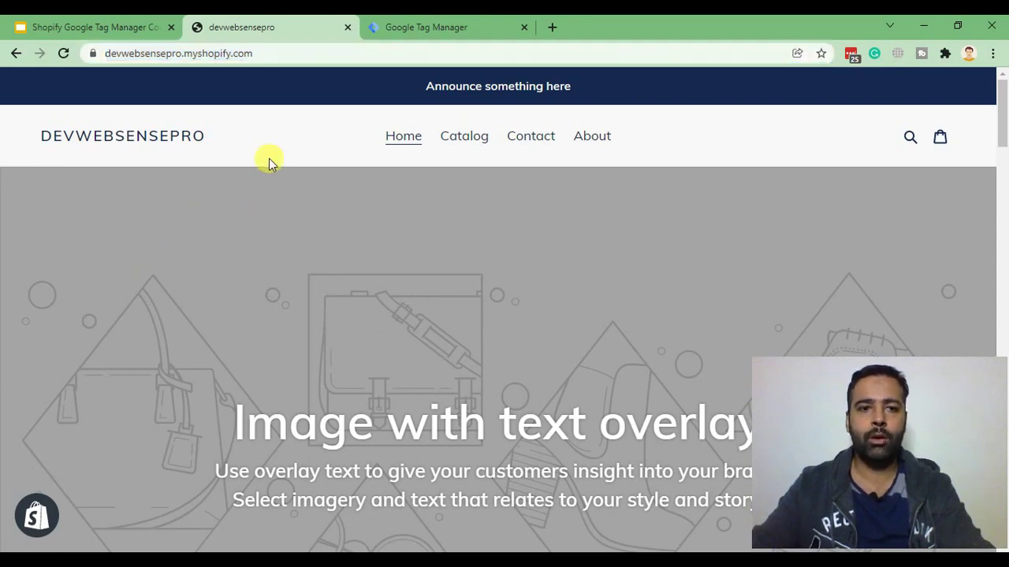
click(343, 52)
drag(400, 46, 143, 36)
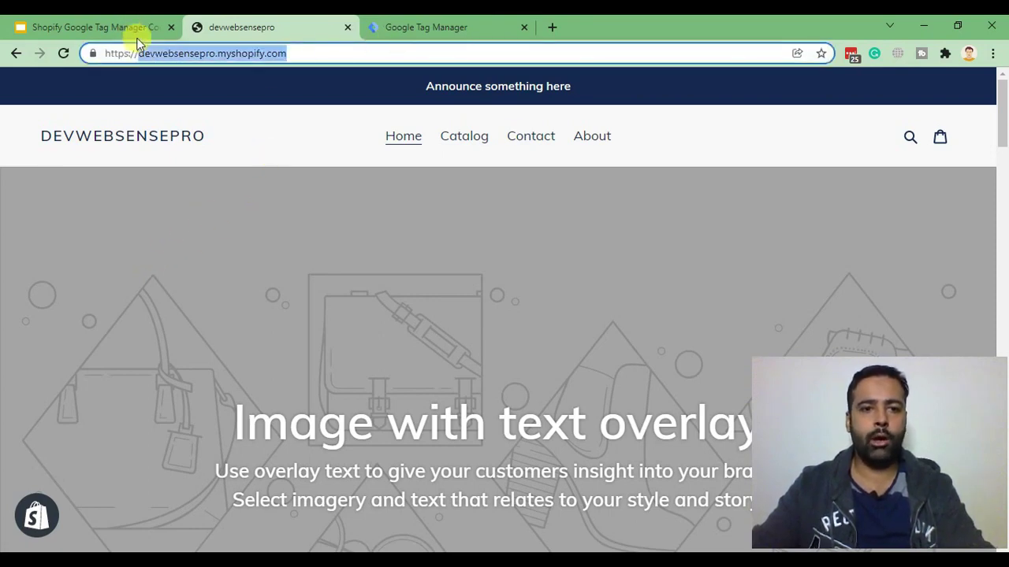
key(ctrl+c)
click(410, 27)
key(ctrl+v)
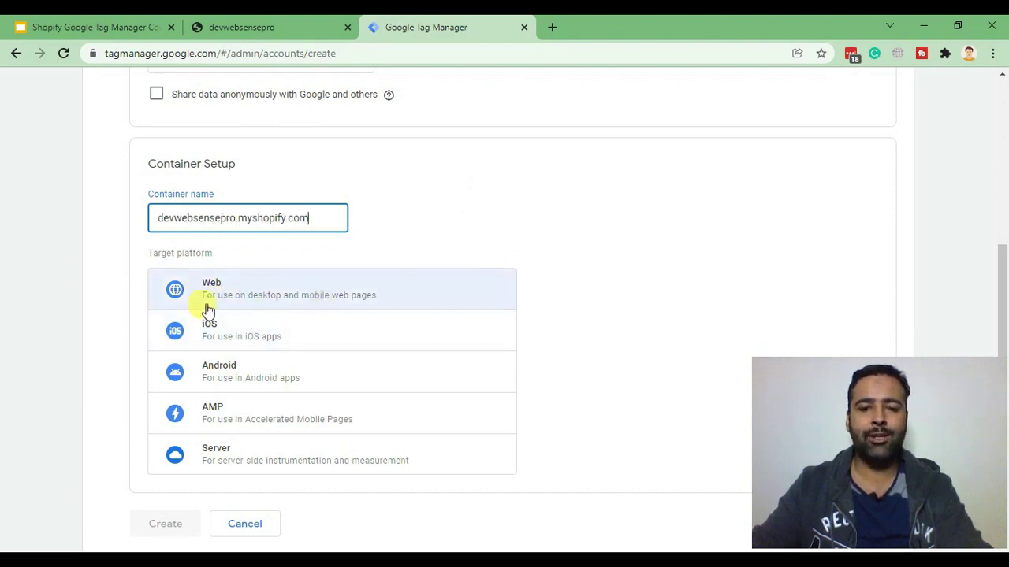
Create the account with Web as the target platform, accepting the Terms of Service and the GDPR Data Processing Terms.
click(284, 298)
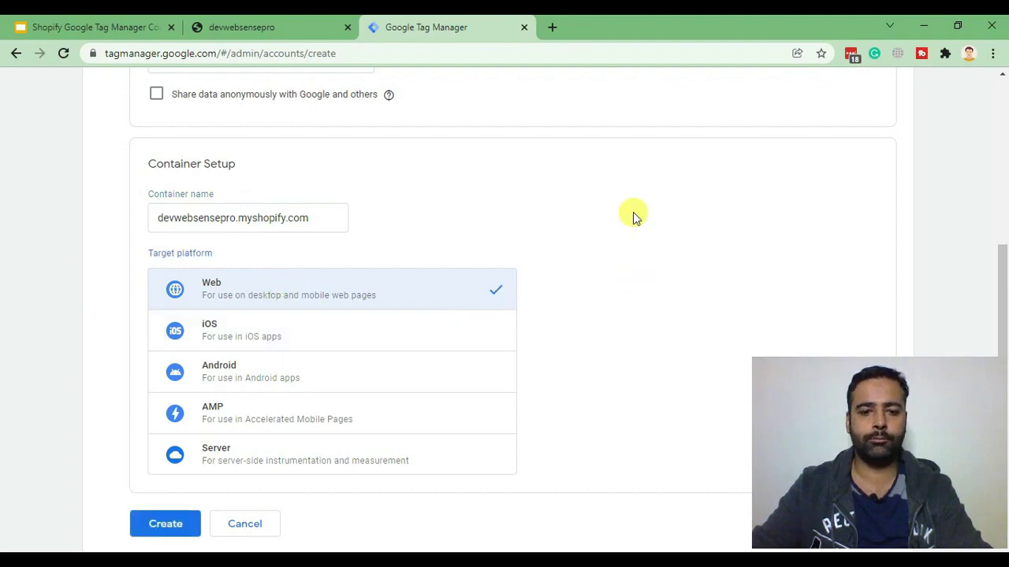
scroll(633, 216, down, 1)
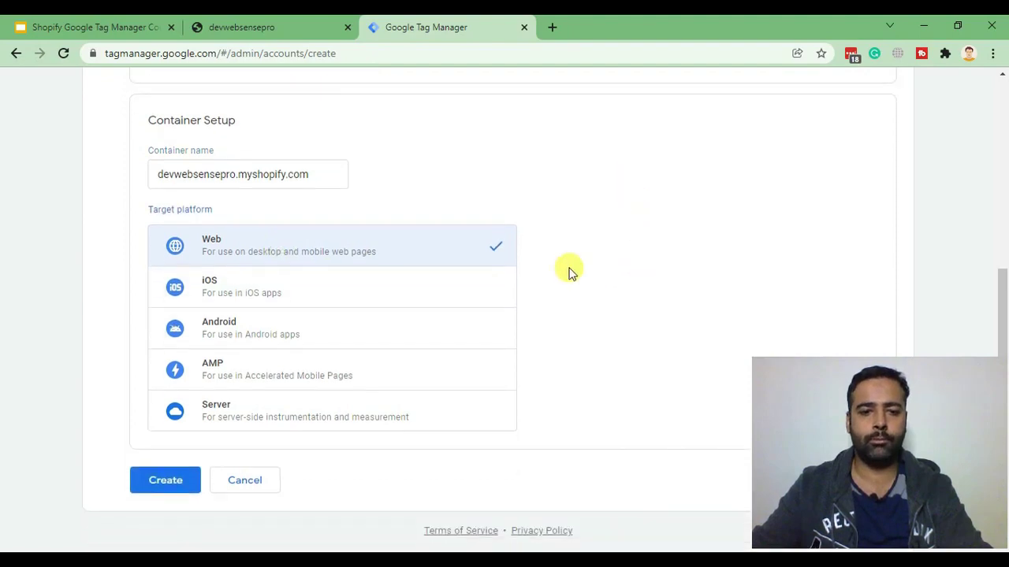
click(157, 486)
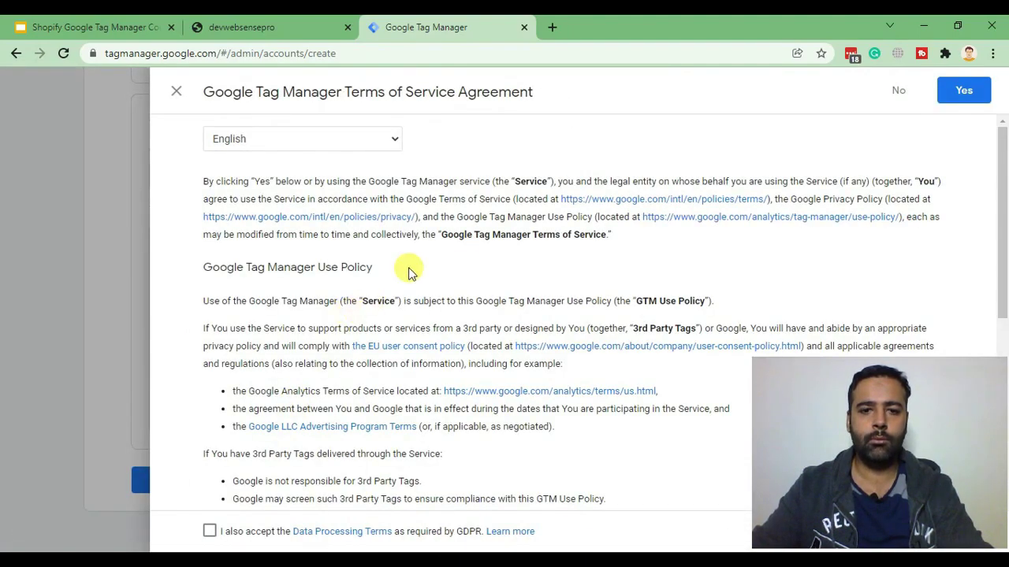
click(210, 533)
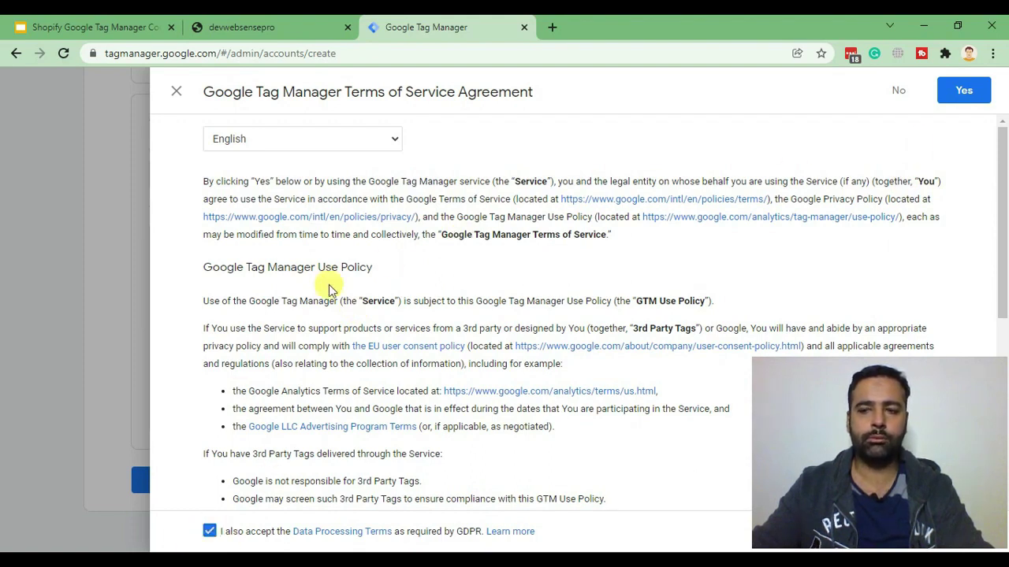
click(960, 93)
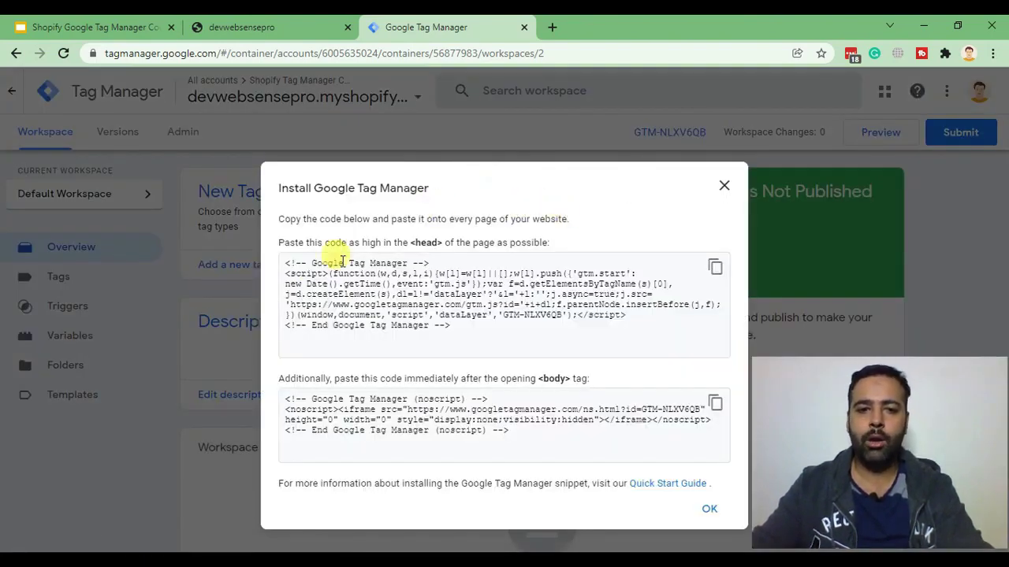
Copy the Google Tag Manager head snippet and open the Shopify store's admin at devwebsensepro.myshopify.com/admin.
click(442, 307)
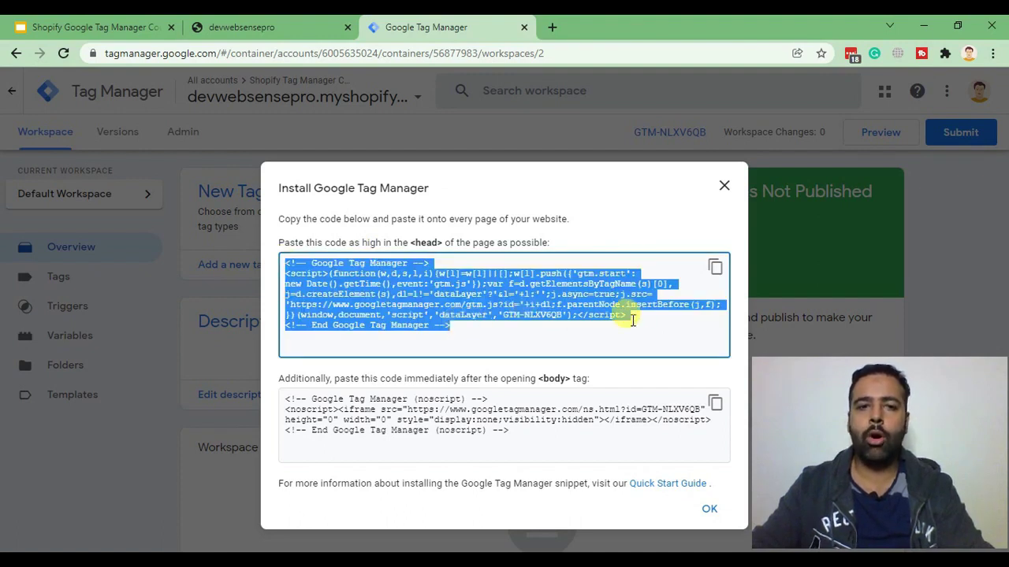
click(716, 270)
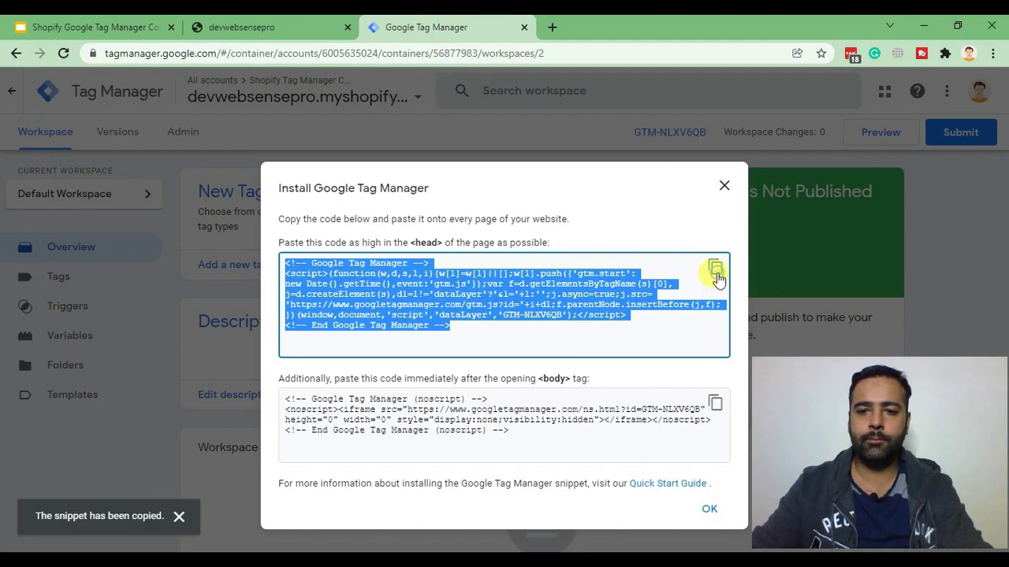
click(308, 25)
click(337, 55)
text(/a)
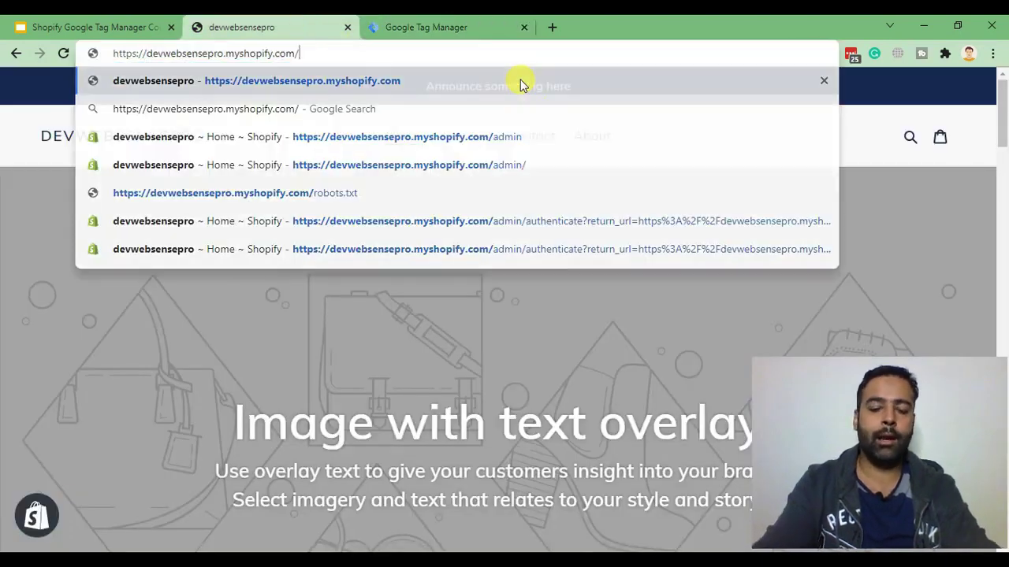
text(dmin)
key(Return)
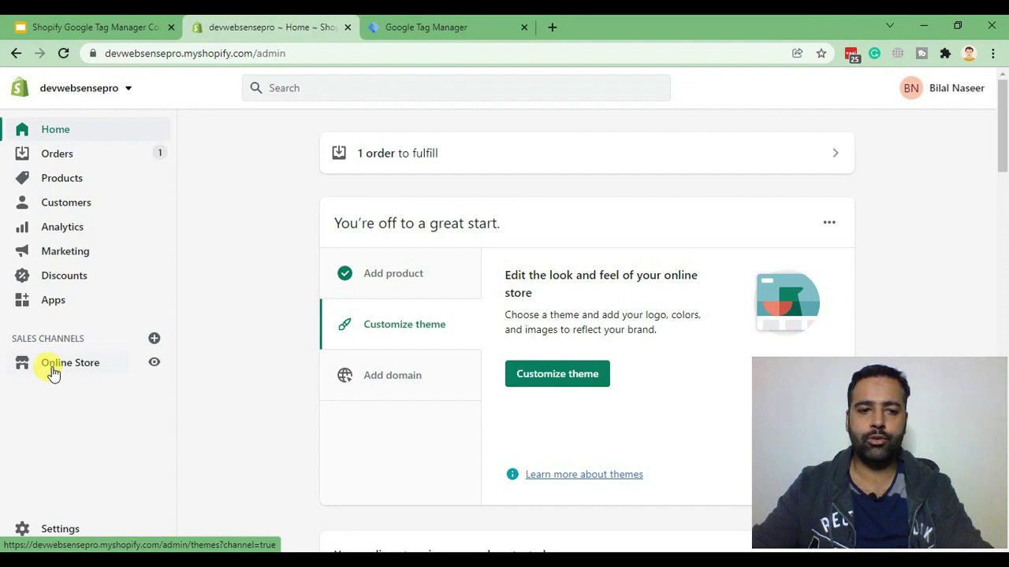
Open the online store's themes and look over the current Debut theme and the Dawn theme in the library.
click(53, 368)
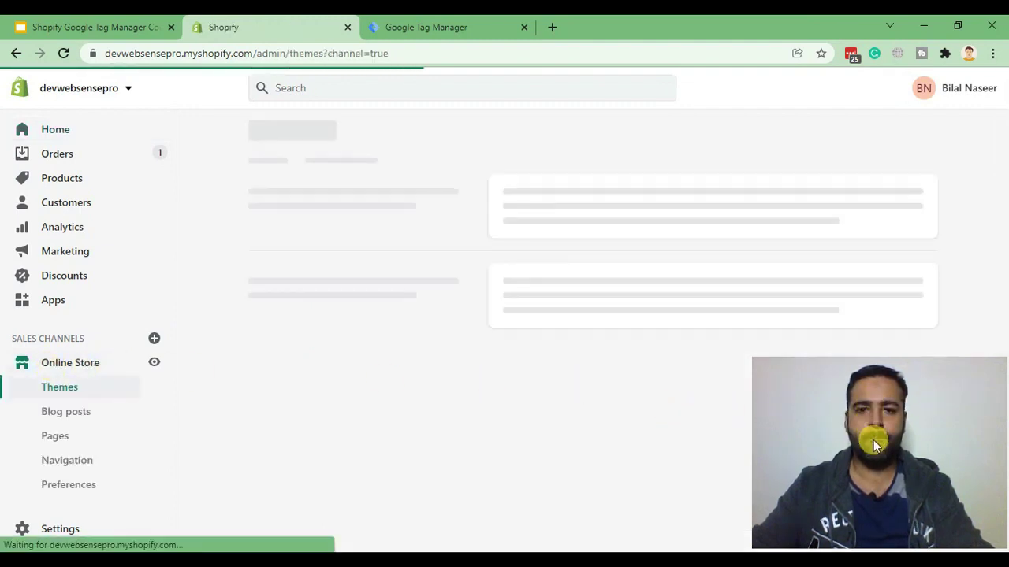
drag(875, 443, 114, 446)
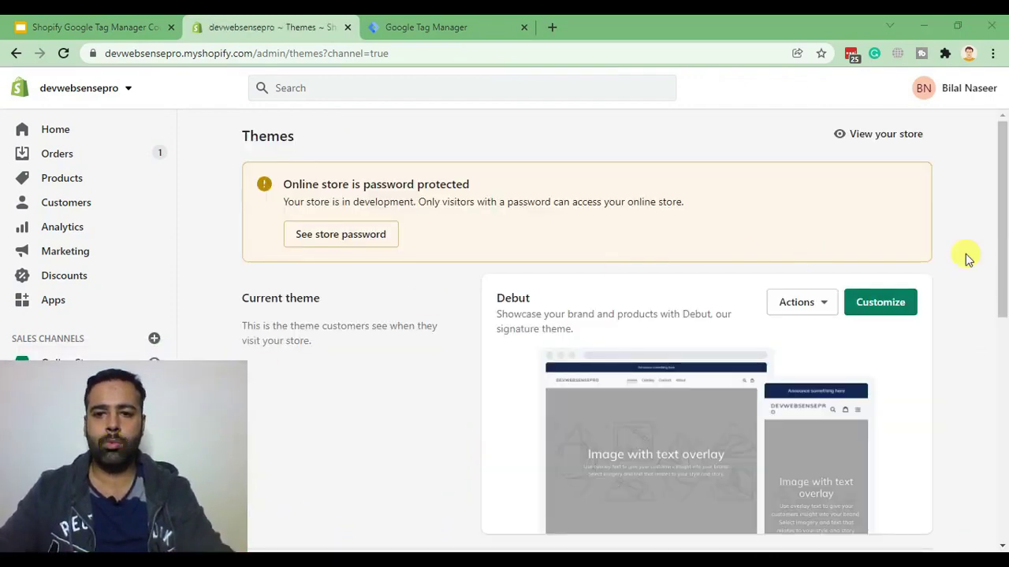
scroll(954, 194, down, 2)
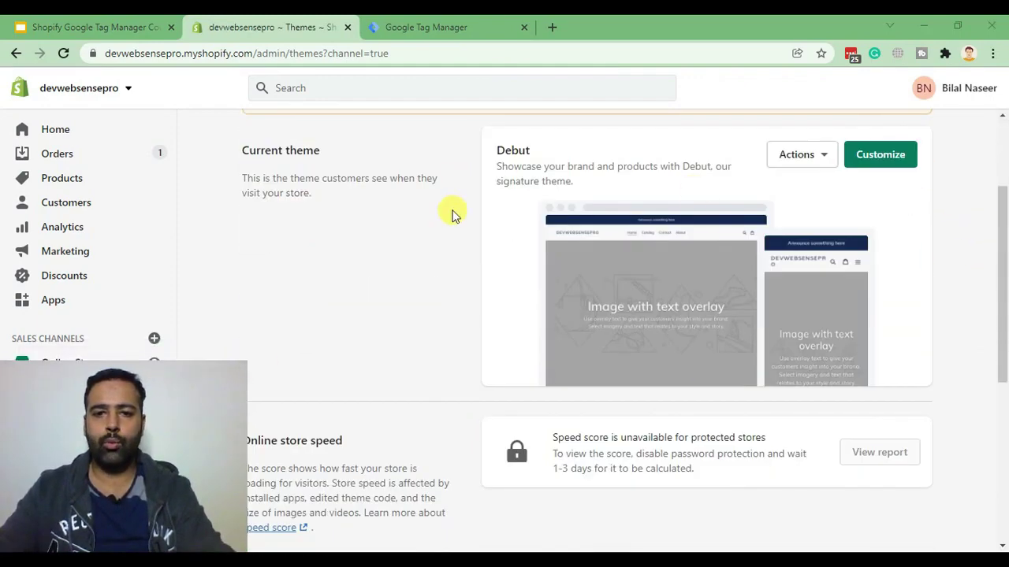
drag(491, 139, 633, 190)
click(633, 190)
scroll(1000, 261, down, 4)
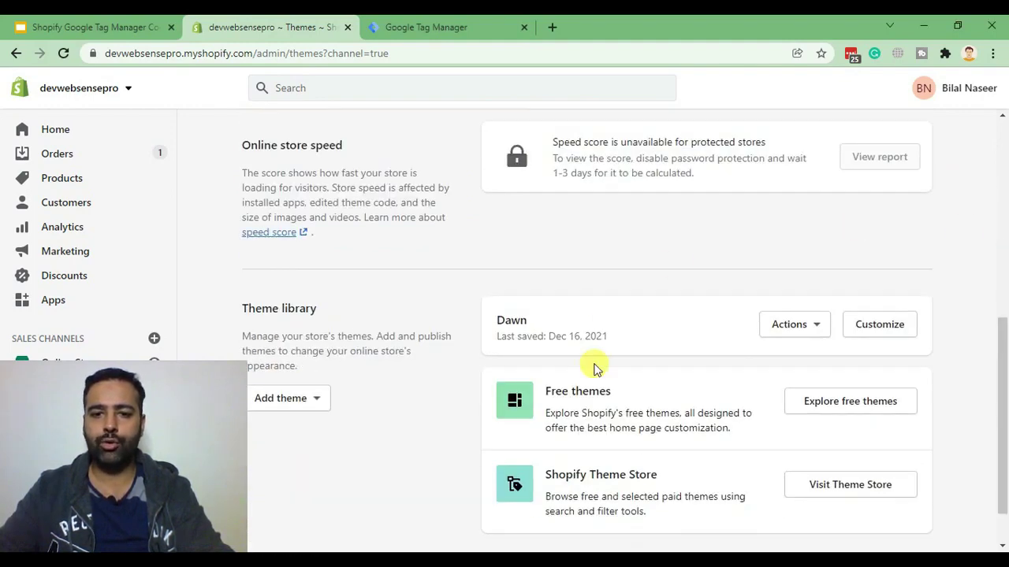
double_click(497, 318)
scroll(716, 326, up, 6)
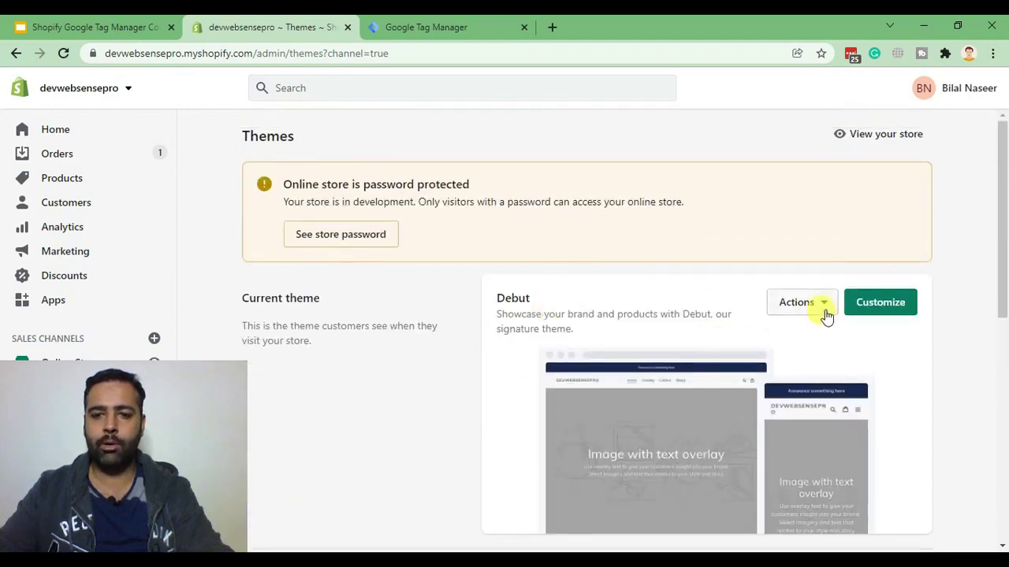
Open the code of the Debut theme, filter its files by "theme" and open theme.liquid.
click(824, 313)
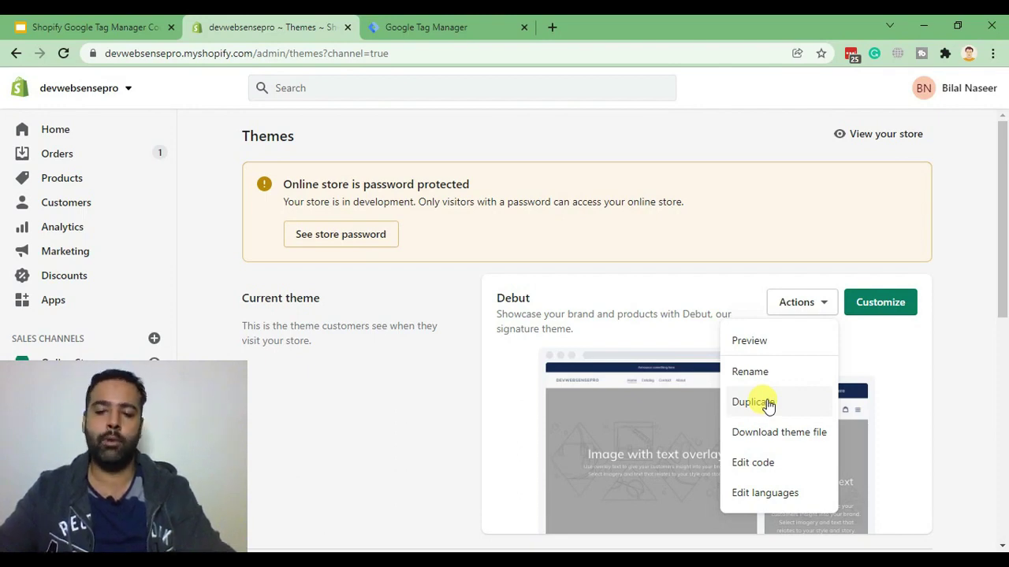
click(776, 468)
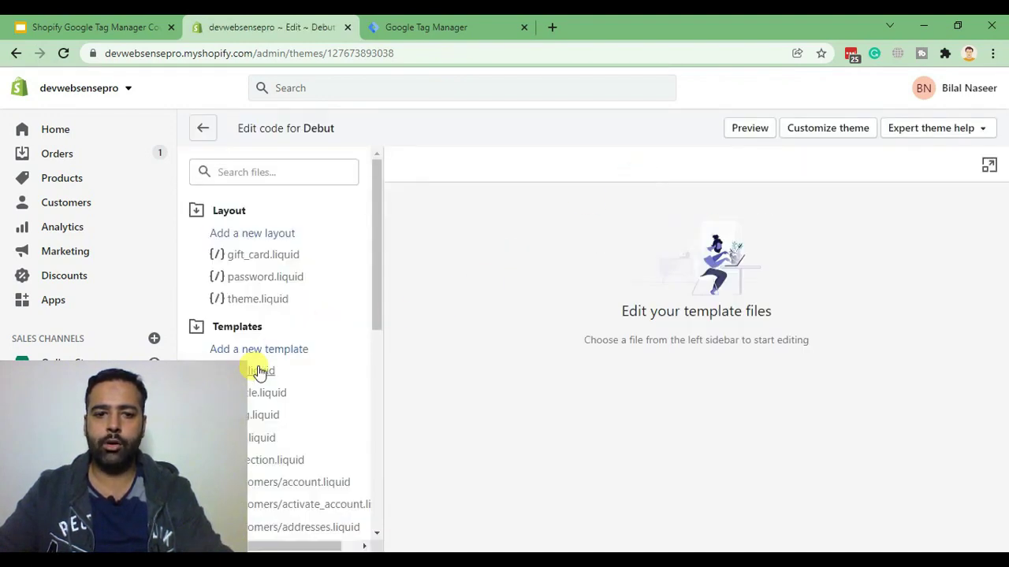
click(270, 170)
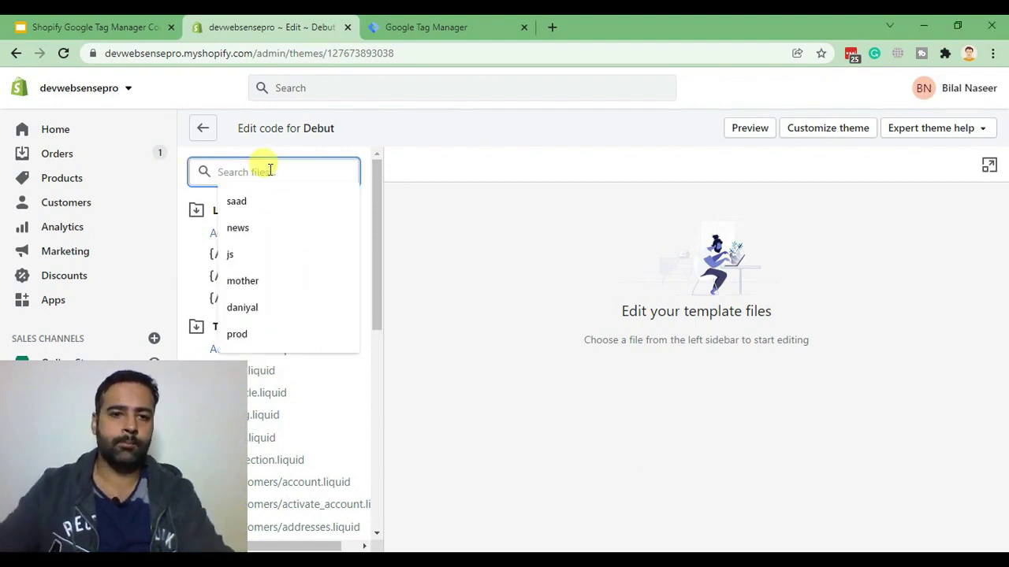
text(theme)
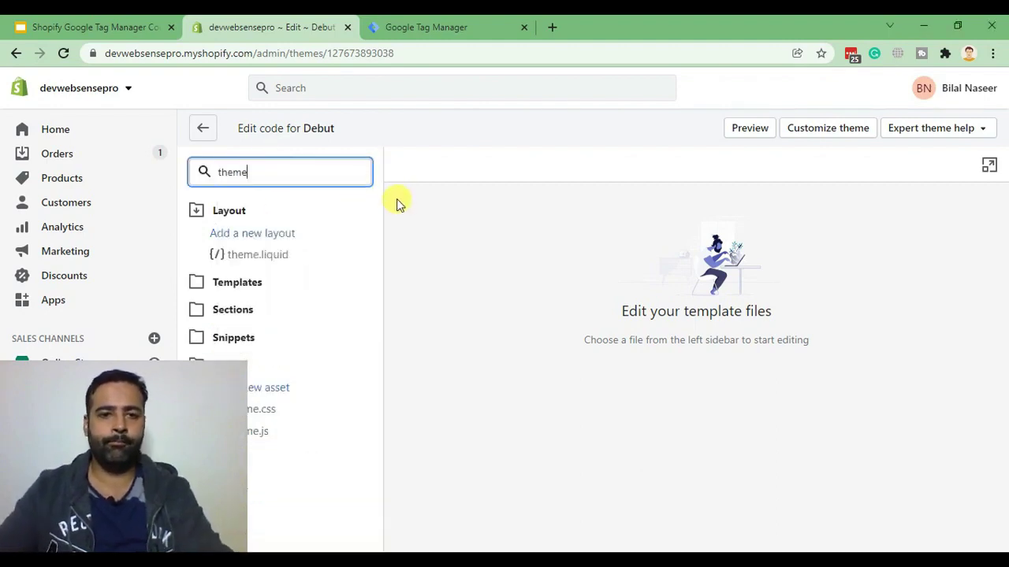
click(259, 255)
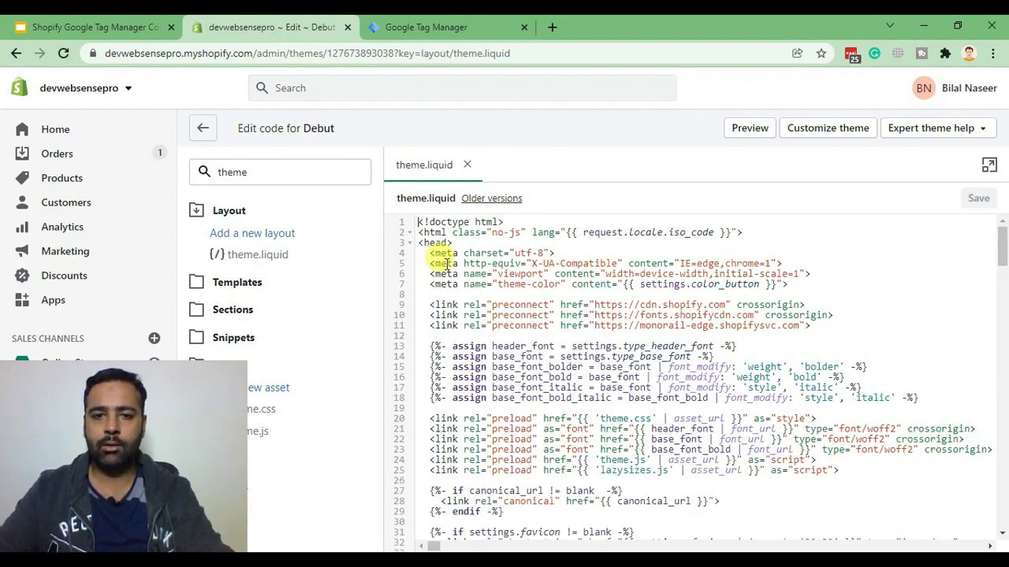
Locate the opening head tag in theme.liquid and search the code for "/head" to reach the closing tag.
click(433, 243)
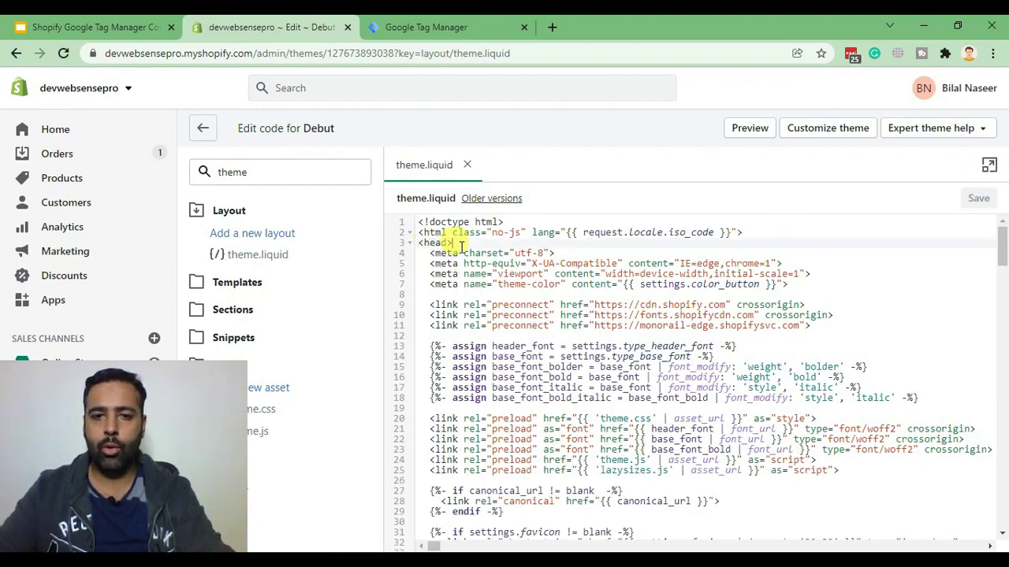
double_click(434, 242)
scroll(573, 216, down, 5)
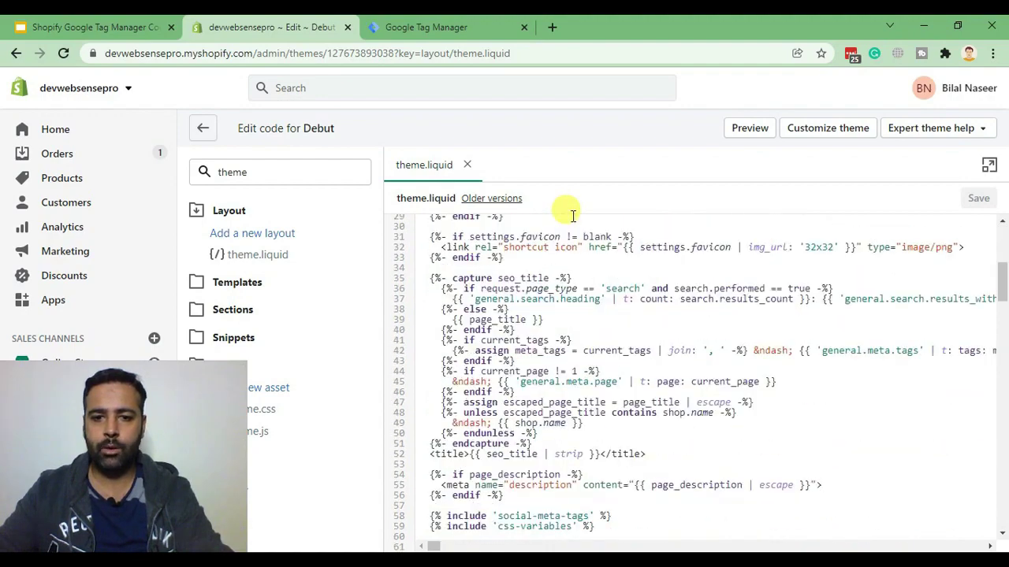
scroll(579, 237, down, 5)
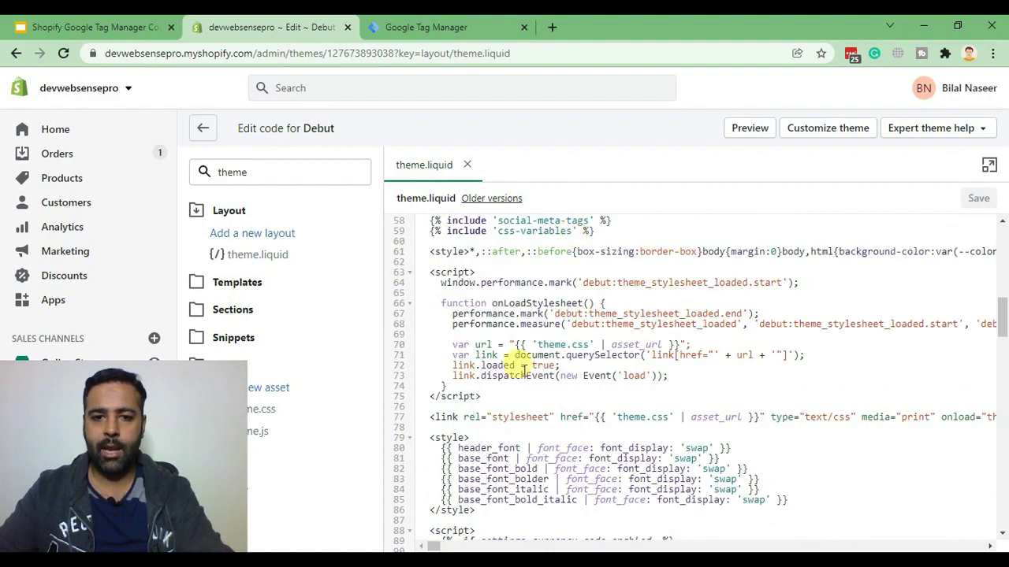
scroll(510, 309, down, 15)
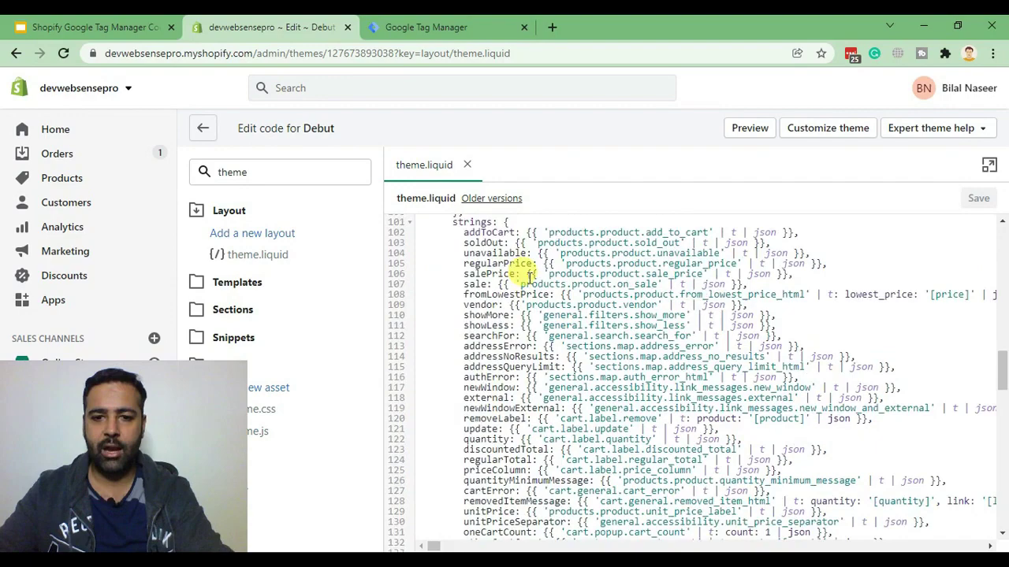
scroll(529, 278, down, 3)
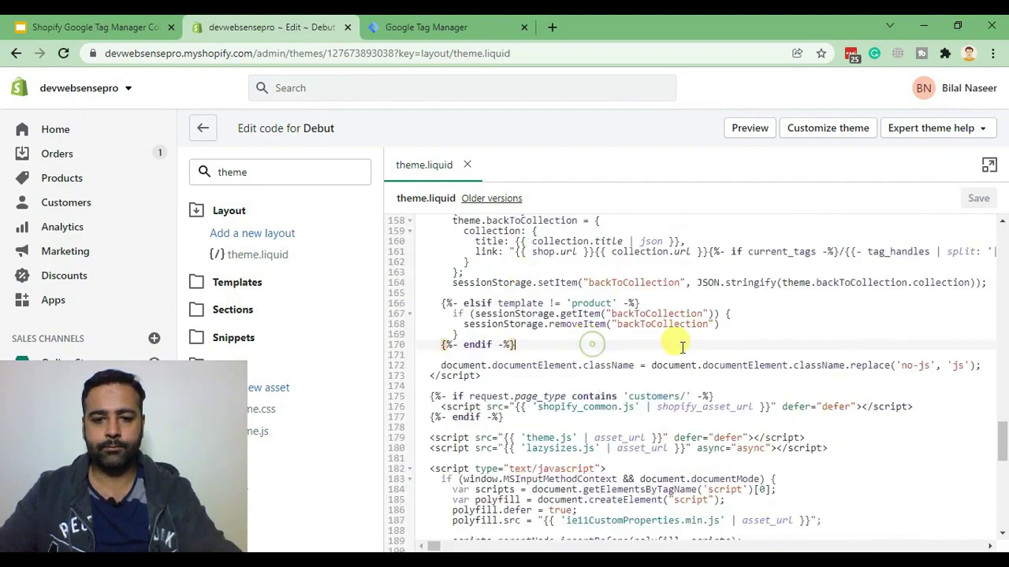
key(ctrl+f)
key(Return)
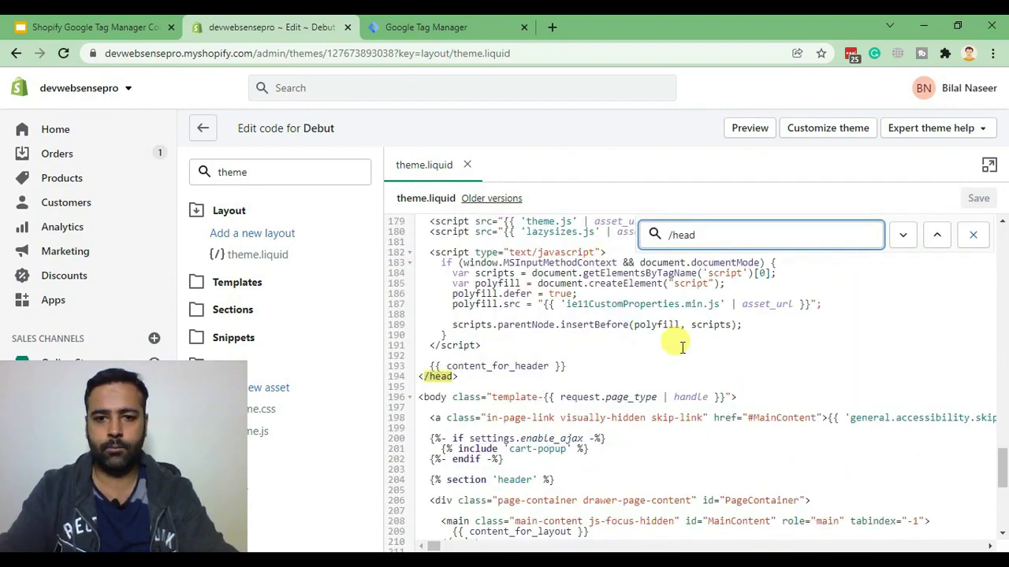
key(Escape)
Insert blank lines between {{ content_for_header }} and the closing head tag in theme.liquid.
click(564, 364)
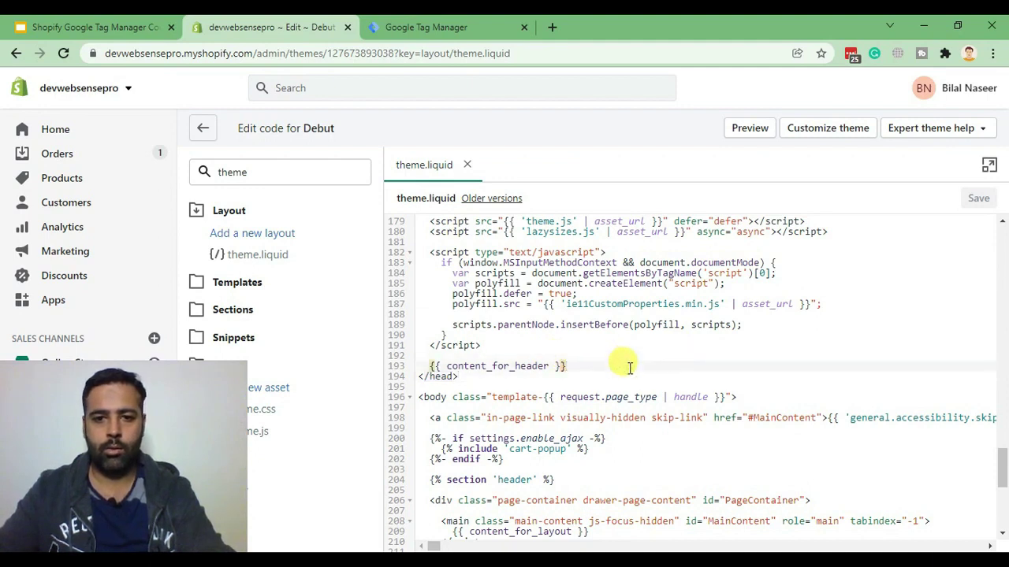
key(Return)
key(Return)
key(Return)
key(Return)
key(Up)
key(Up)
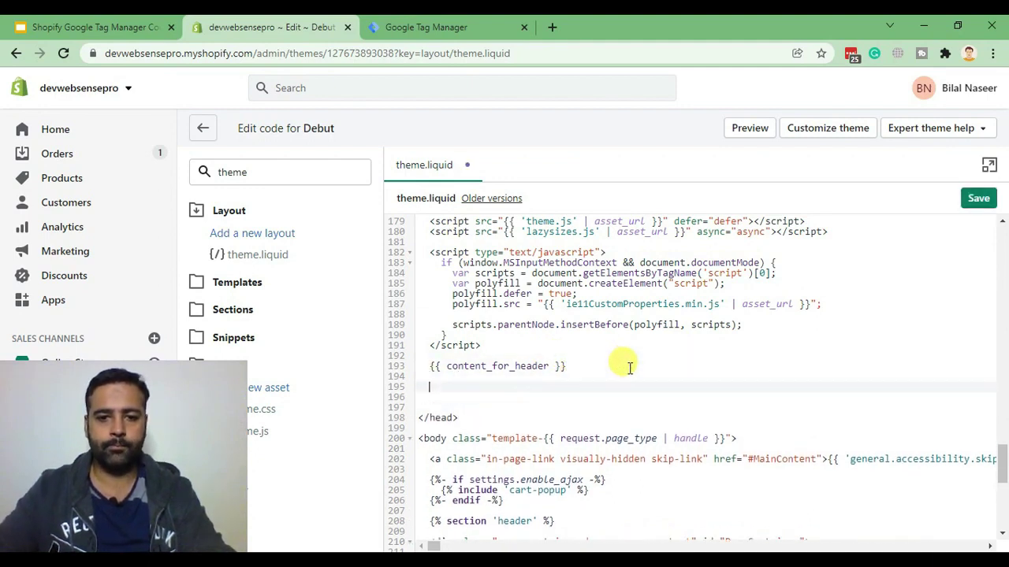
Copy the head snippet from Tag Manager again, paste it above the closing head tag and save theme.liquid.
click(435, 27)
click(714, 266)
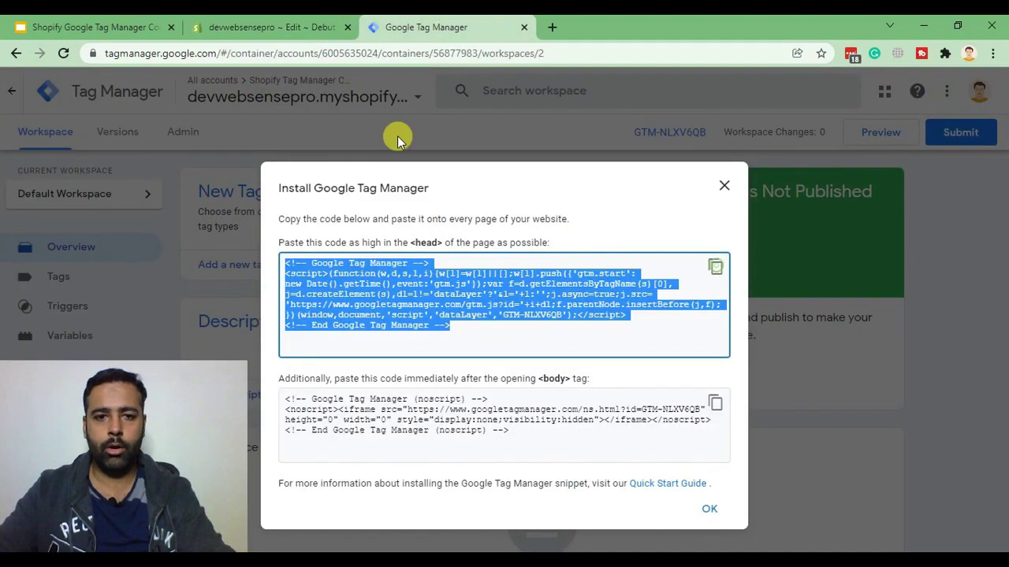
click(303, 23)
key(ctrl+v)
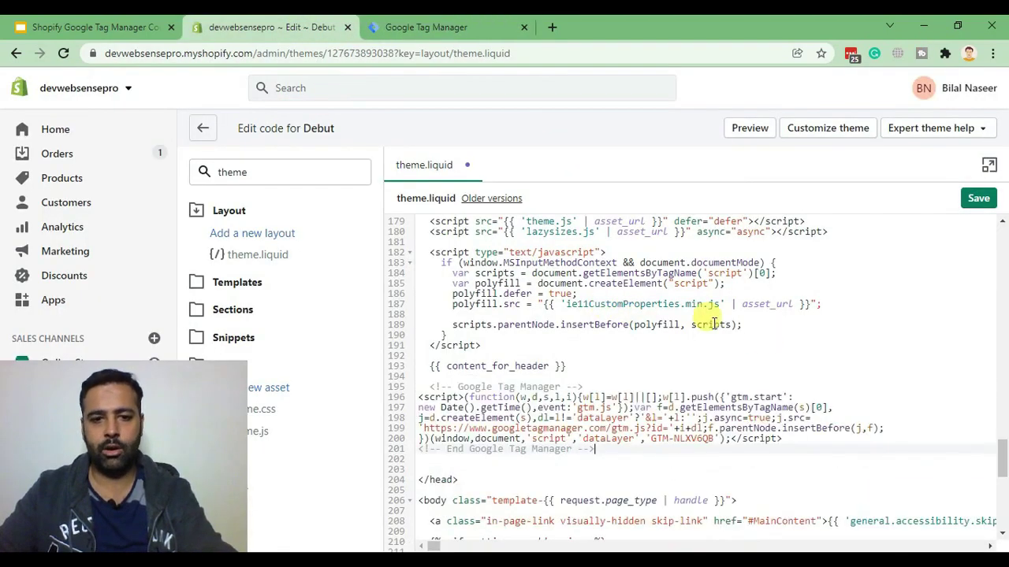
click(978, 200)
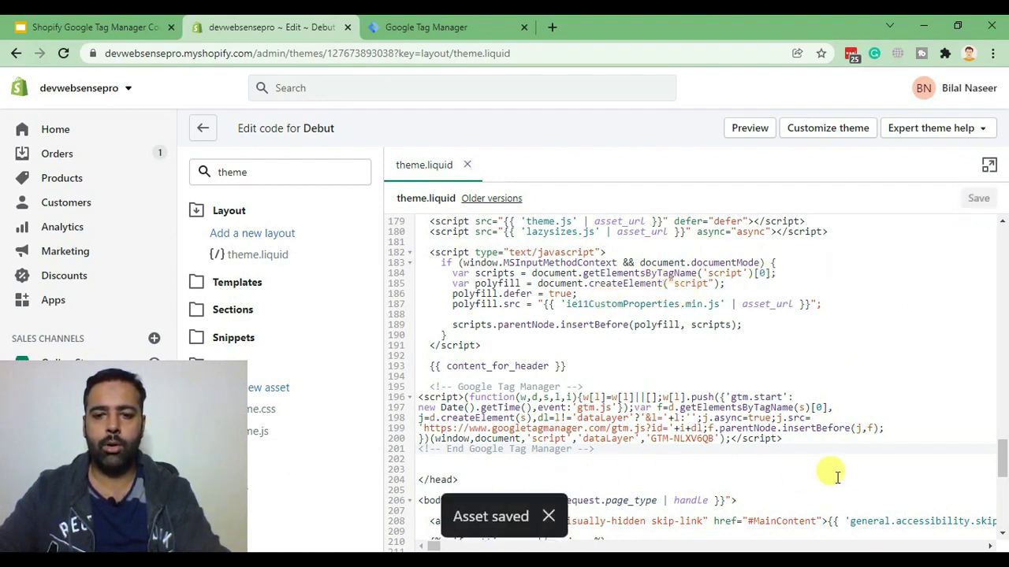
drag(784, 439, 438, 396)
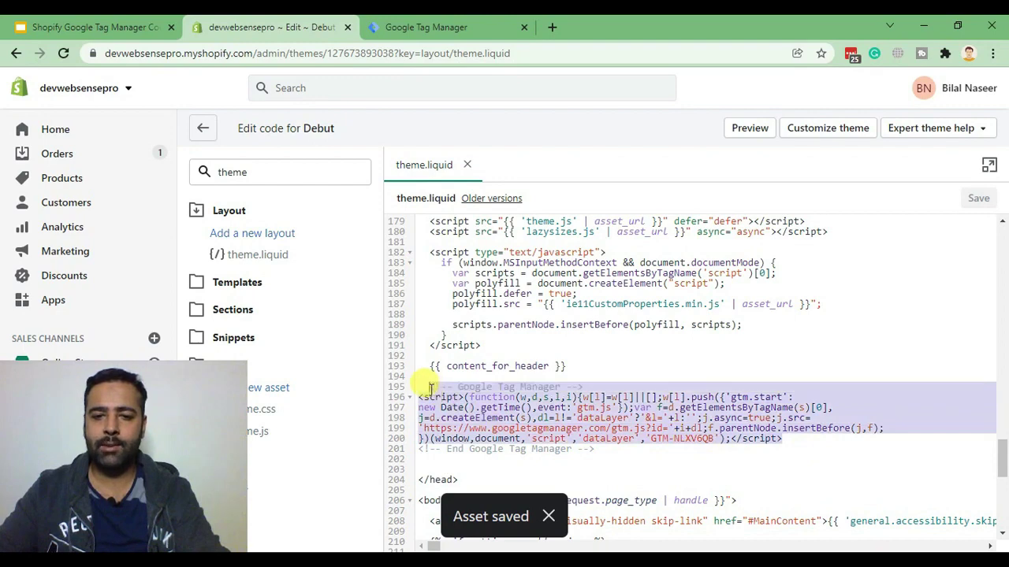
click(559, 387)
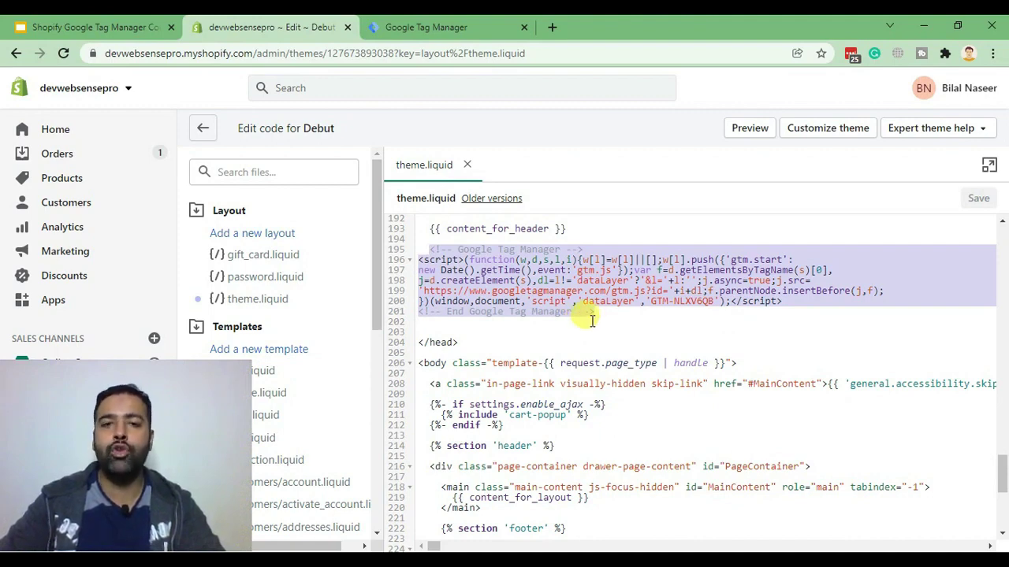
Open the store's checkout settings and start editing the Order status page field for additional scripts.
drag(81, 440, 797, 418)
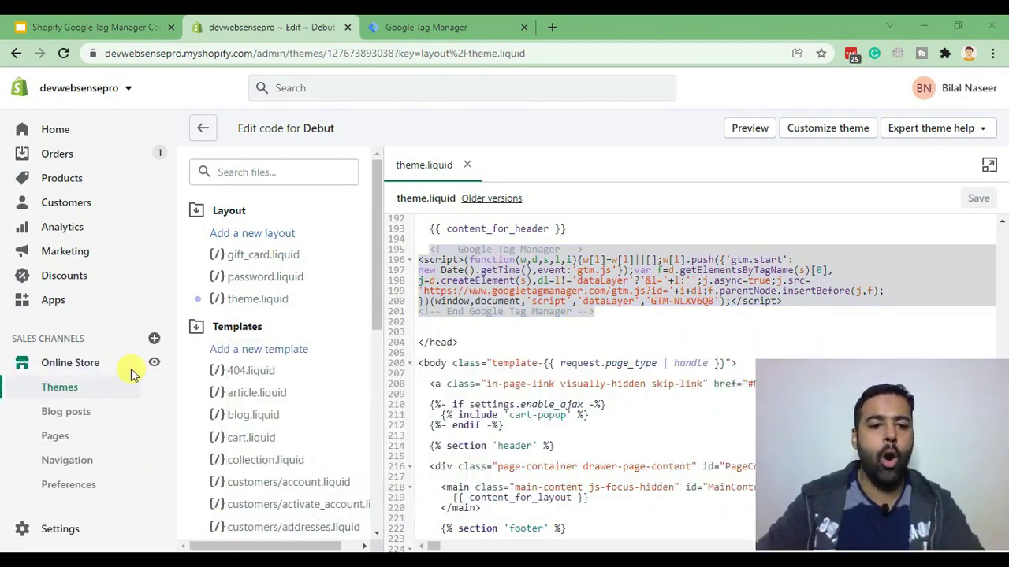
click(55, 530)
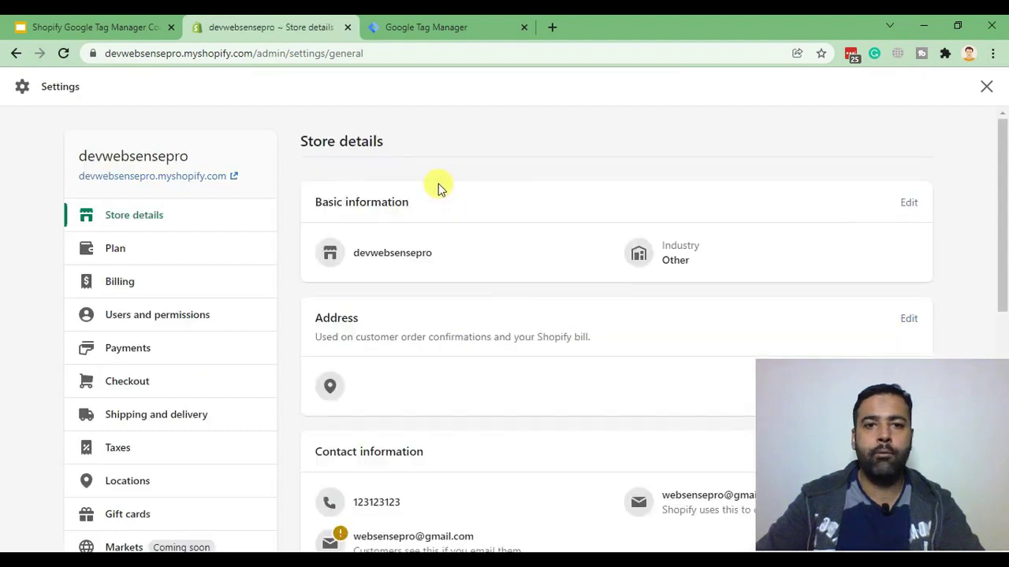
click(132, 390)
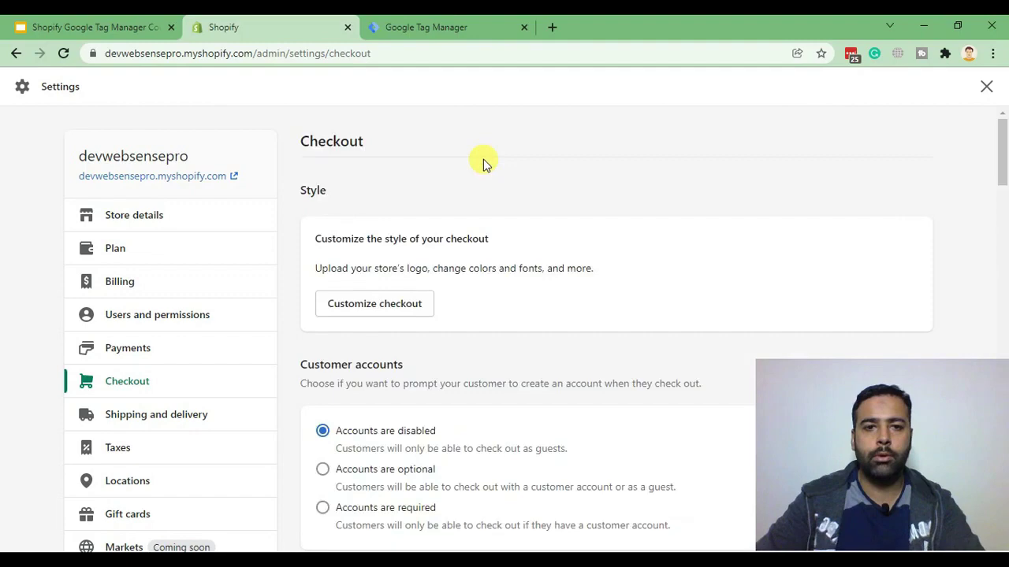
scroll(484, 163, down, 16)
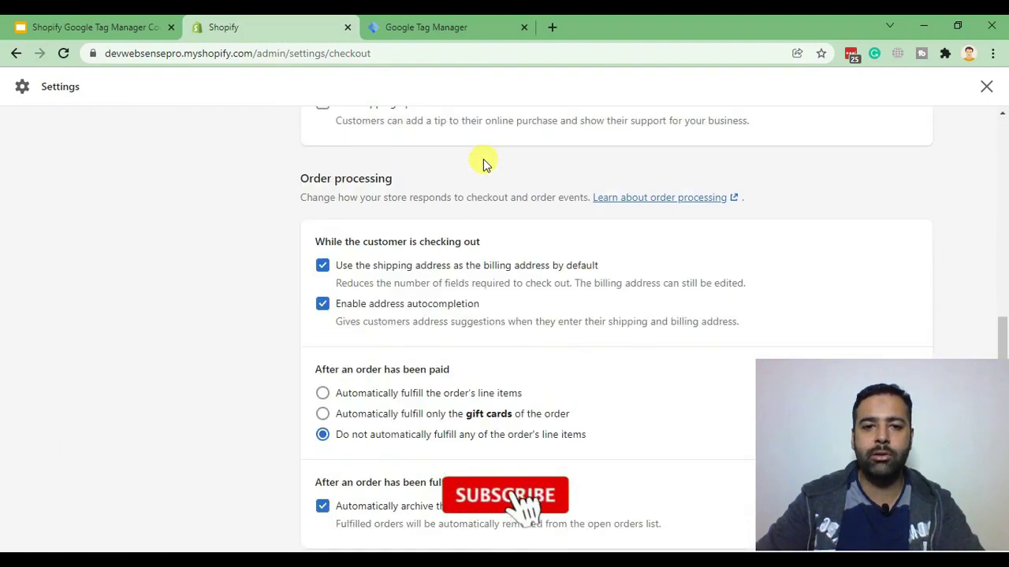
scroll(484, 162, down, 12)
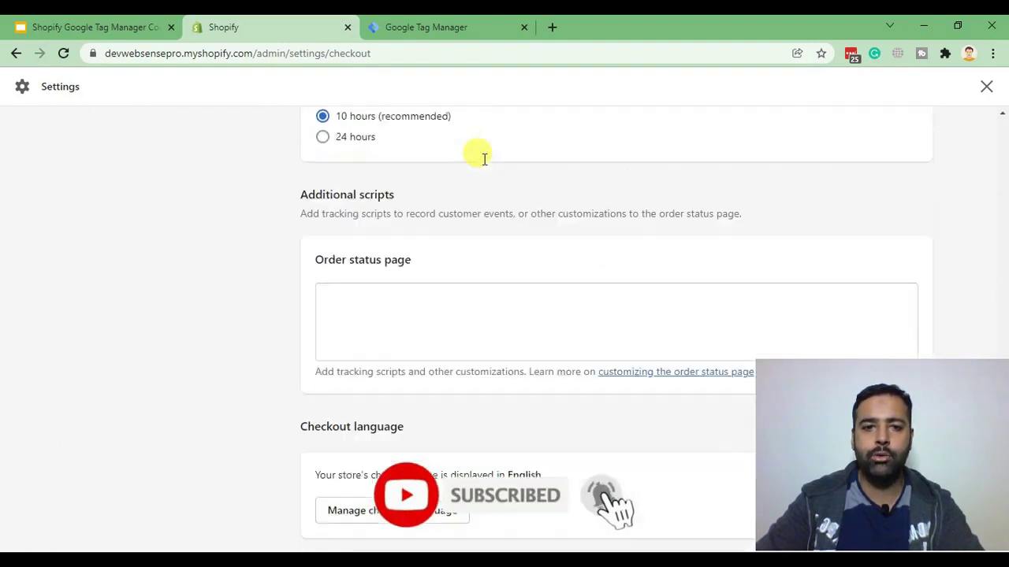
scroll(484, 158, down, 1)
drag(302, 135, 405, 141)
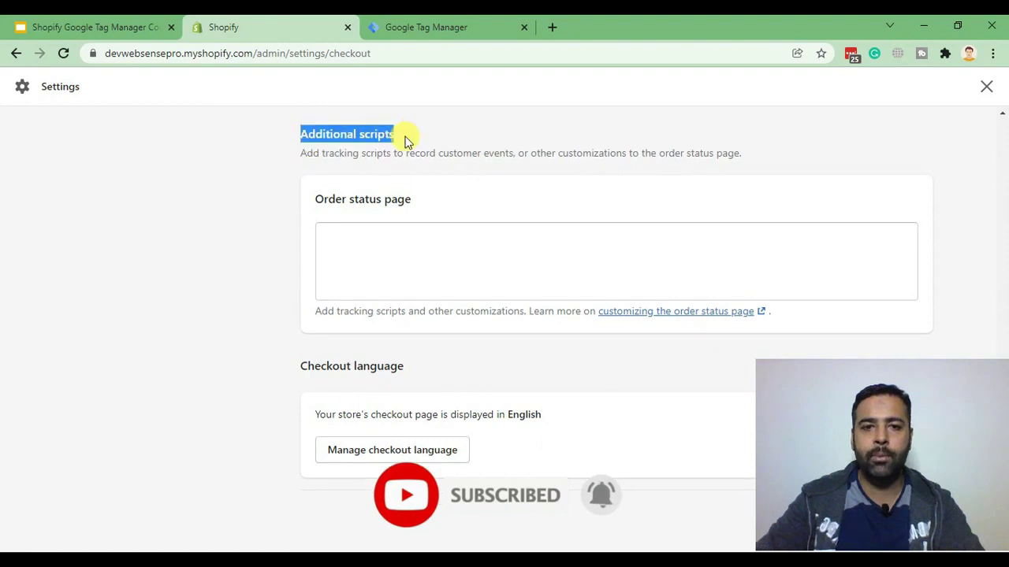
drag(414, 202, 317, 200)
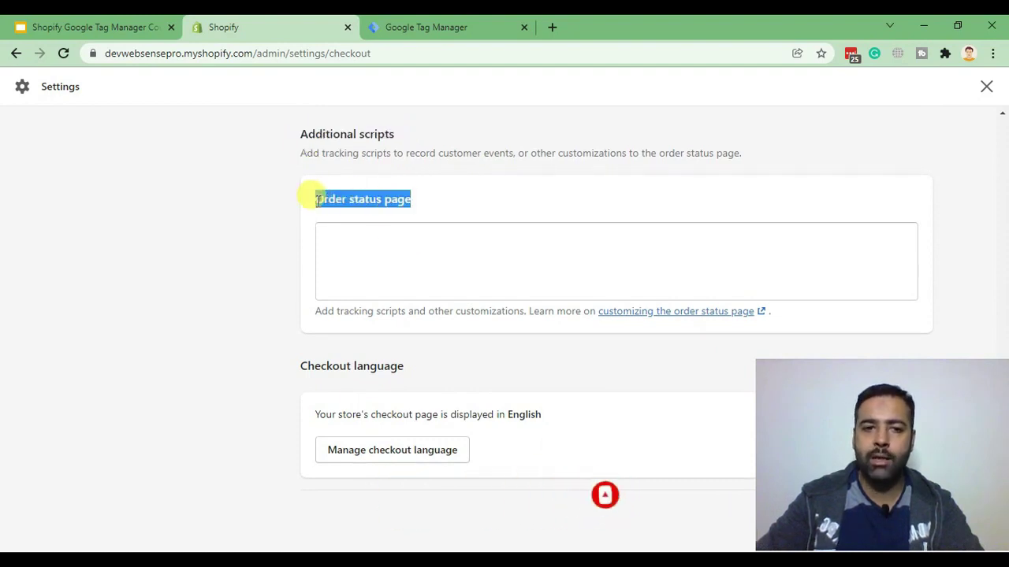
click(384, 256)
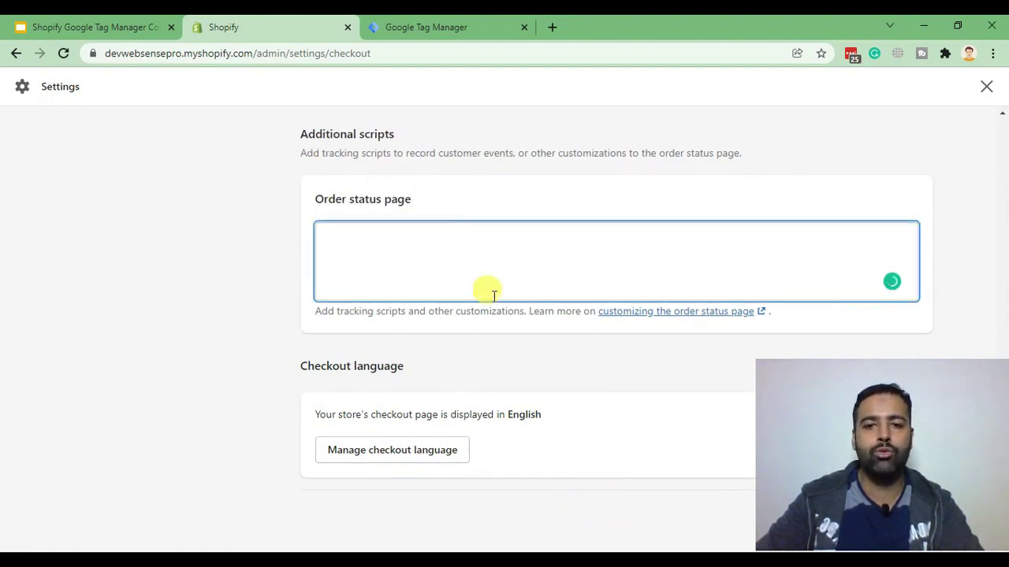
Paste the Tag Manager head snippet into the Order status page additional scripts and save the checkout settings.
key(ctrl+v)
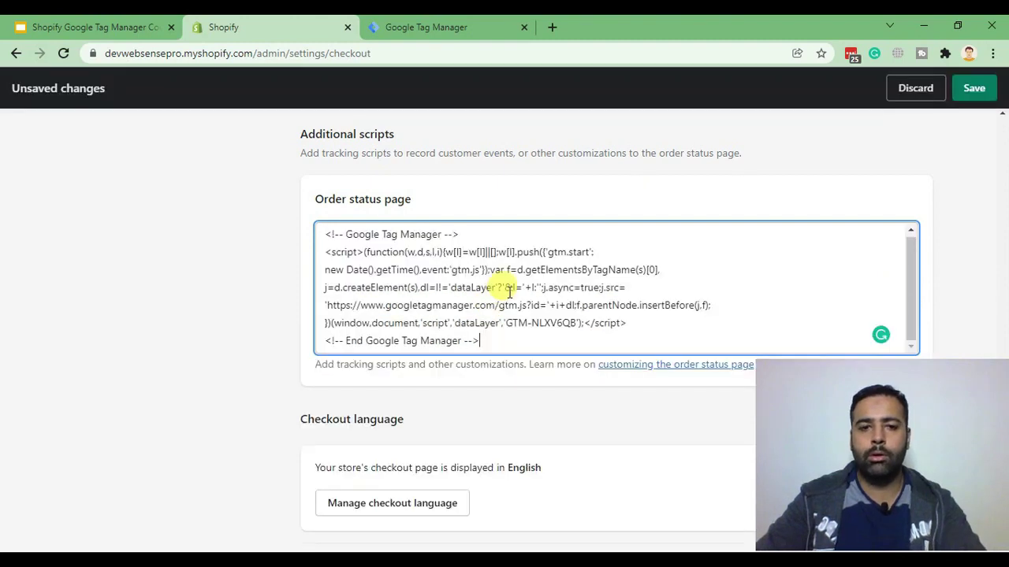
click(972, 89)
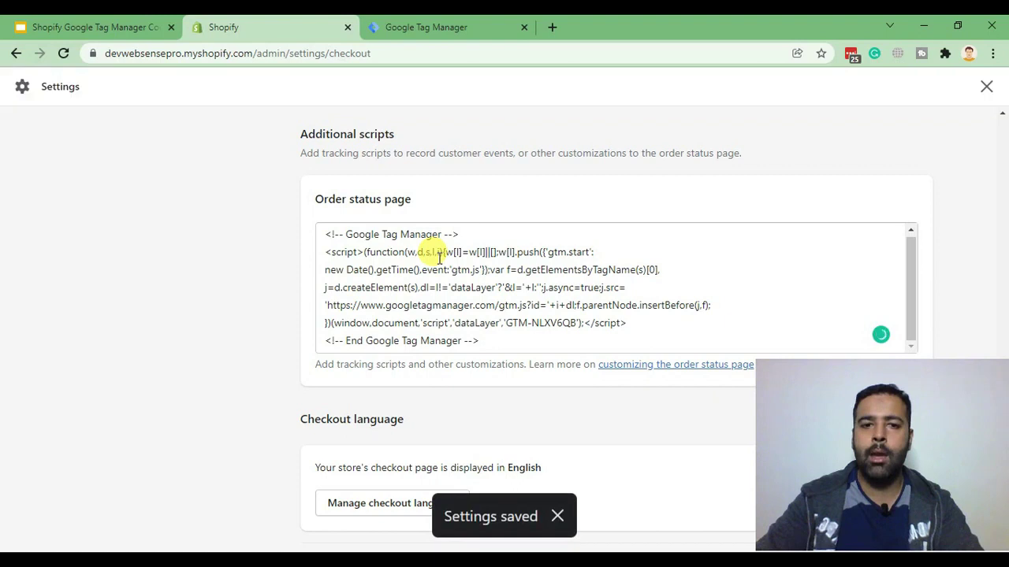
click(429, 254)
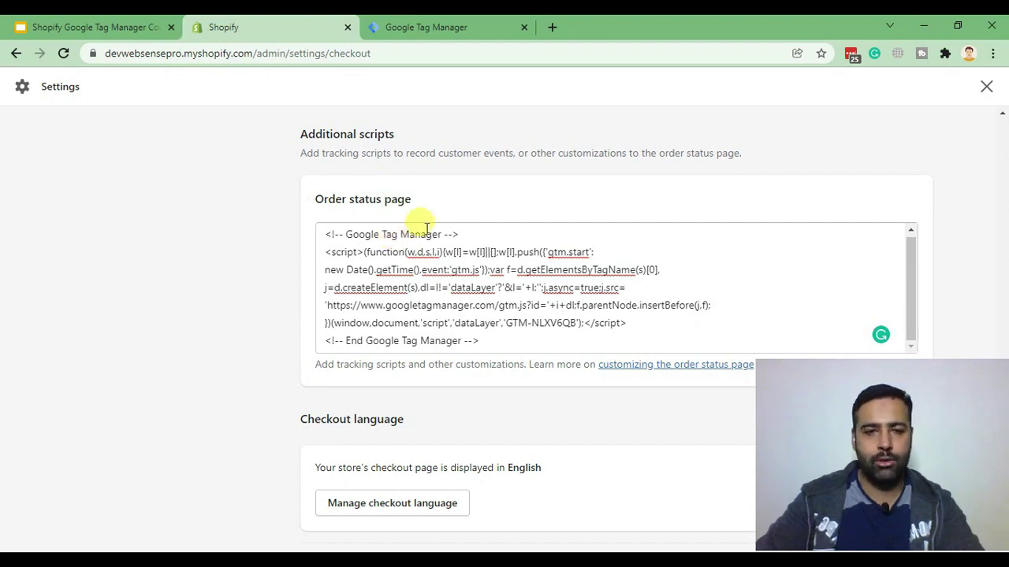
click(445, 33)
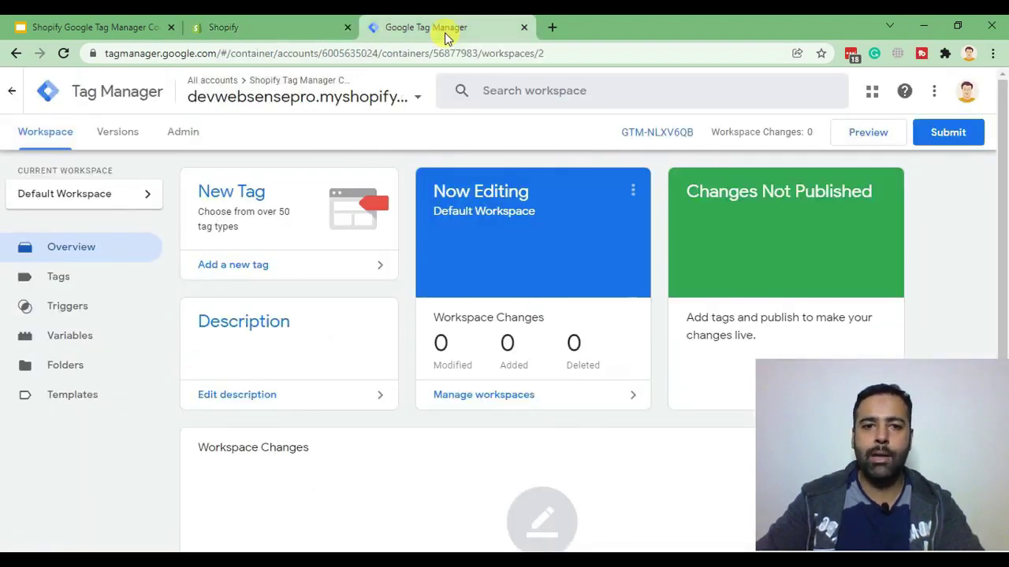
click(871, 135)
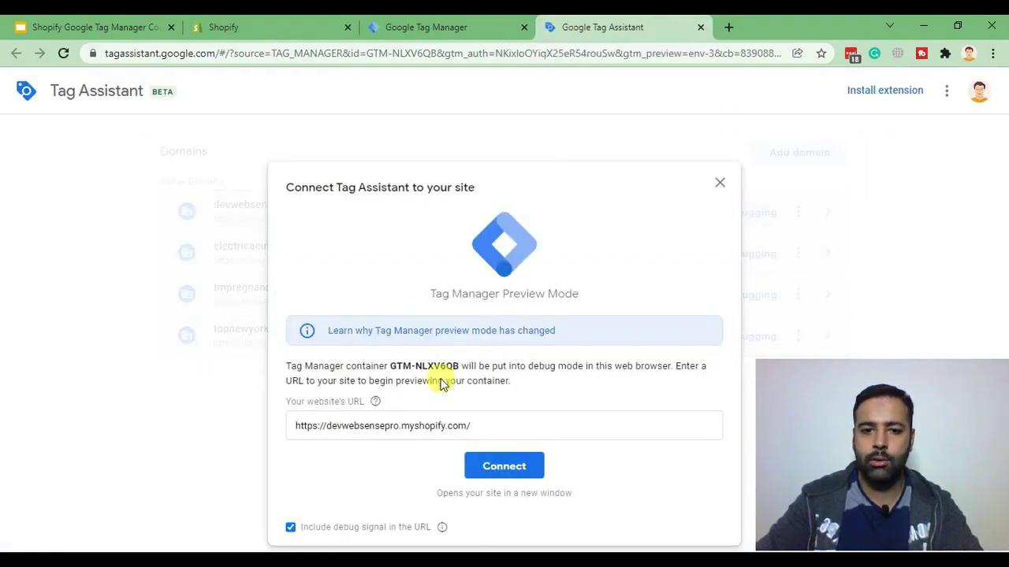
click(509, 431)
drag(508, 430, 280, 435)
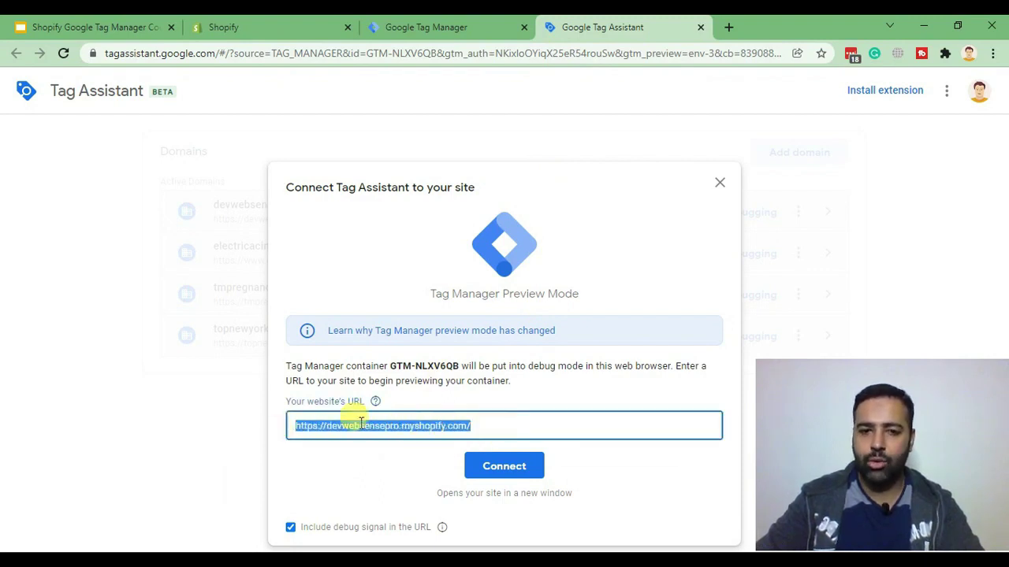
click(505, 467)
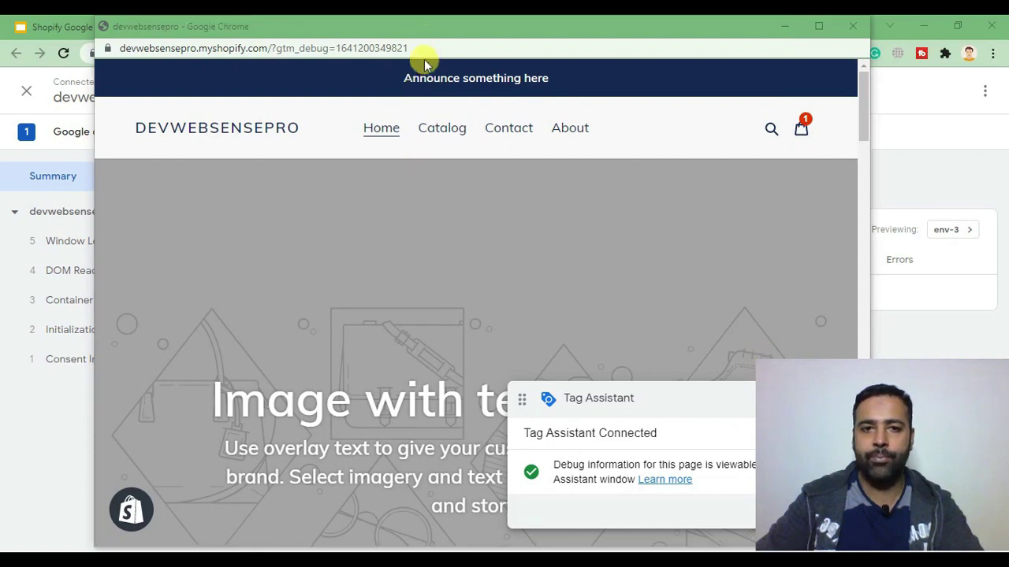
drag(425, 27, 360, 30)
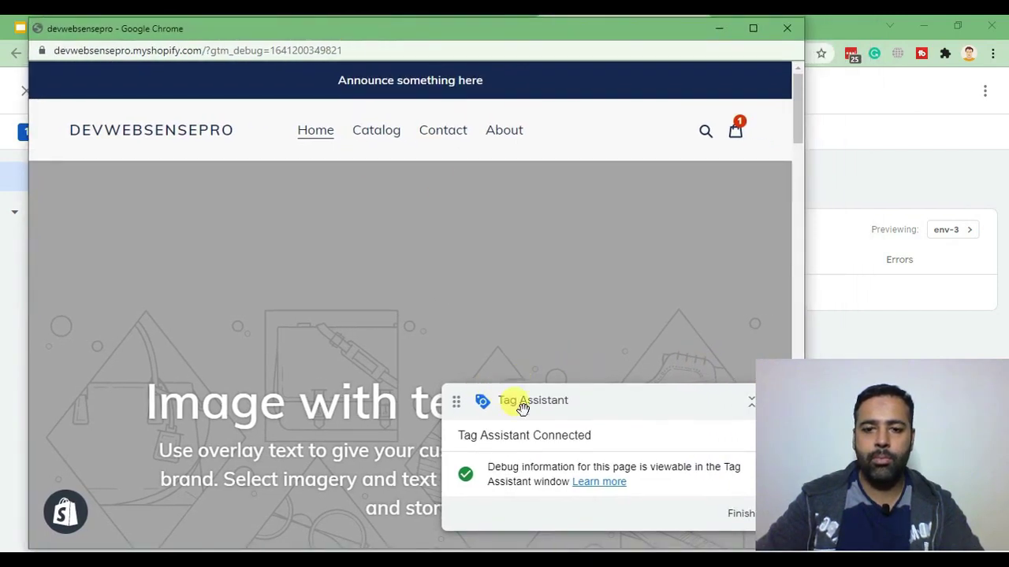
click(717, 32)
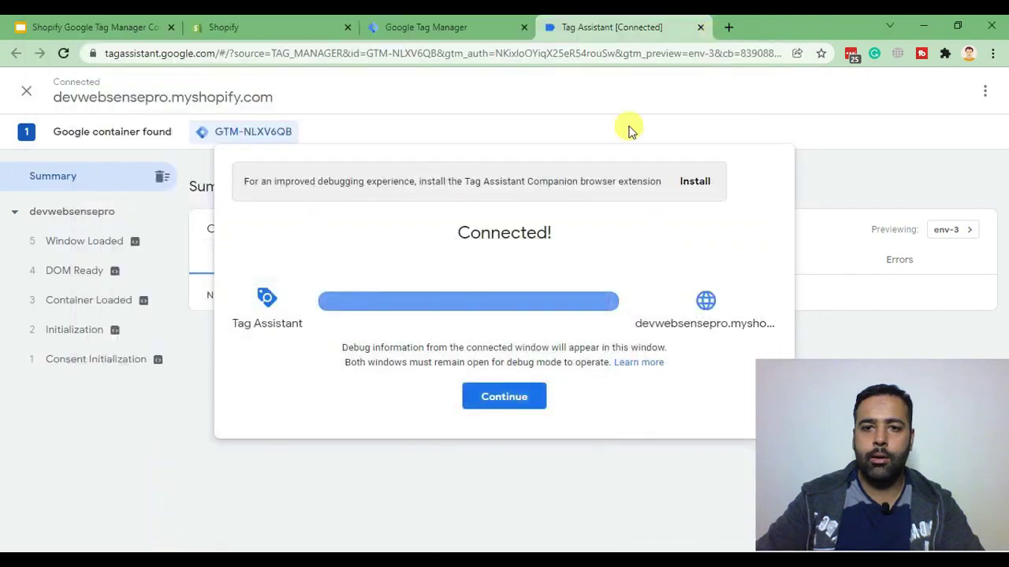
click(506, 406)
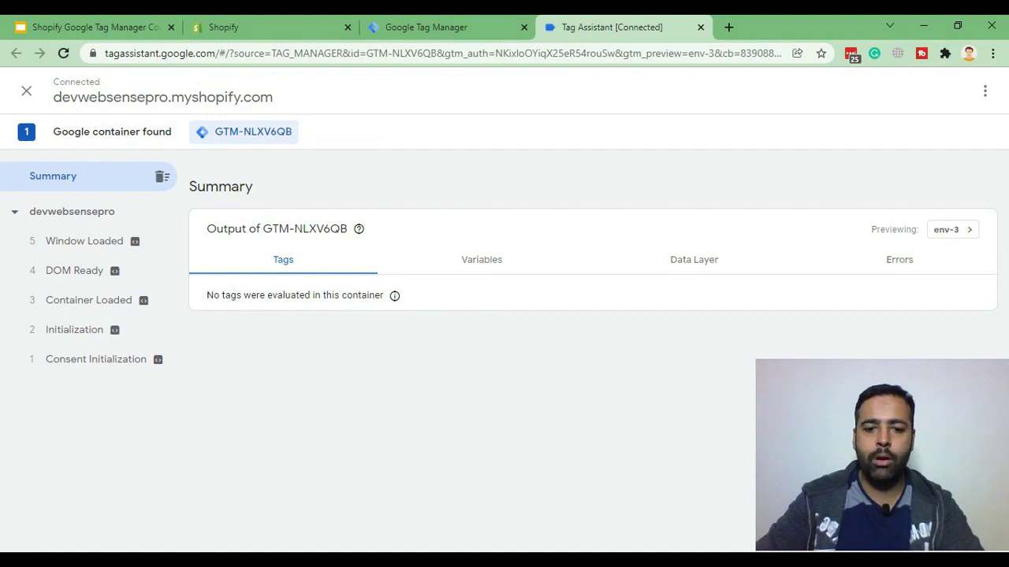
In the connected store window, open the Black Plain Tshirt from the catalog and buy it immediately to reach checkout.
key(alt+Tab)
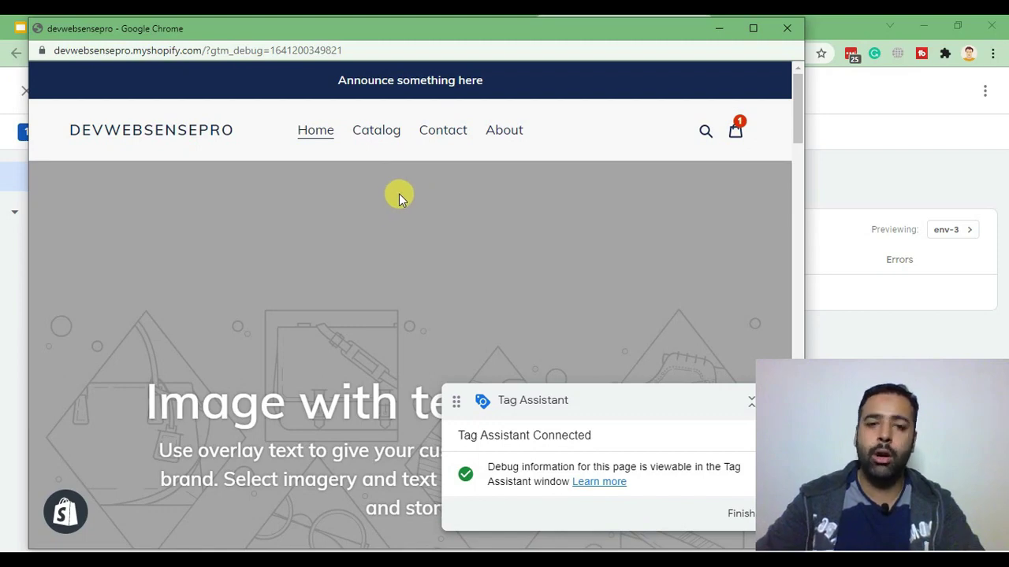
click(365, 141)
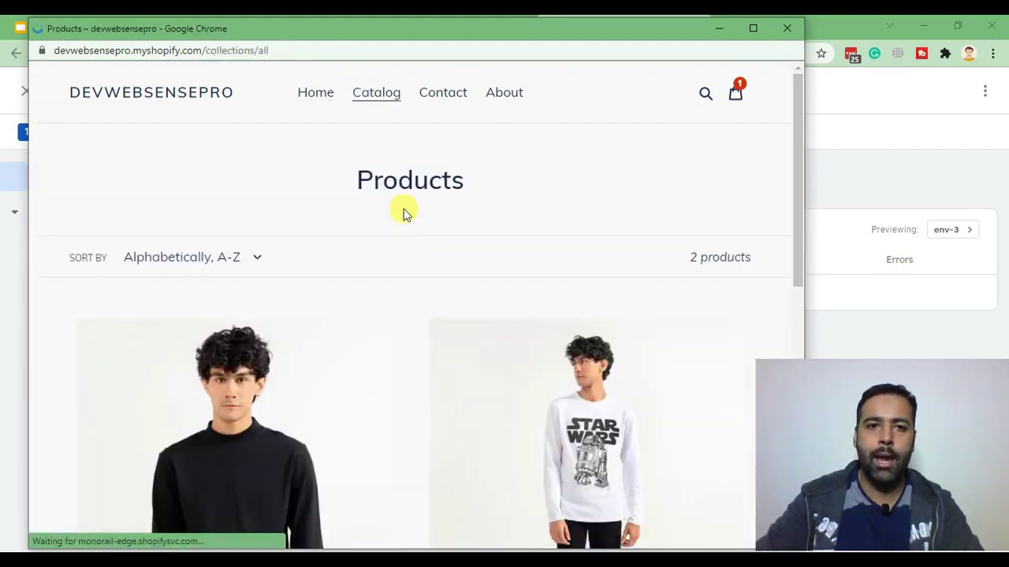
scroll(405, 209, down, 2)
click(334, 293)
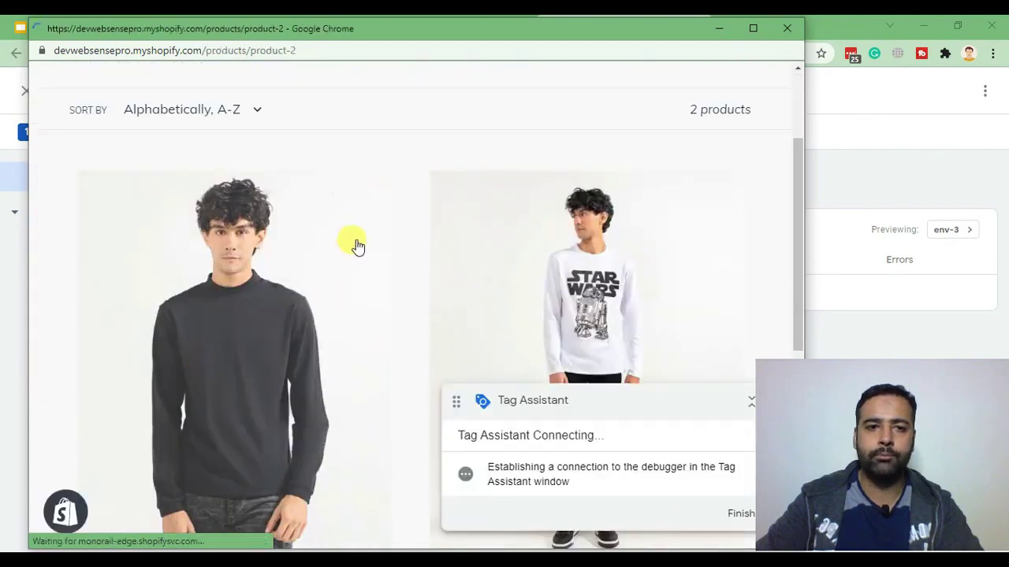
scroll(547, 194, down, 1)
scroll(550, 190, up, 1)
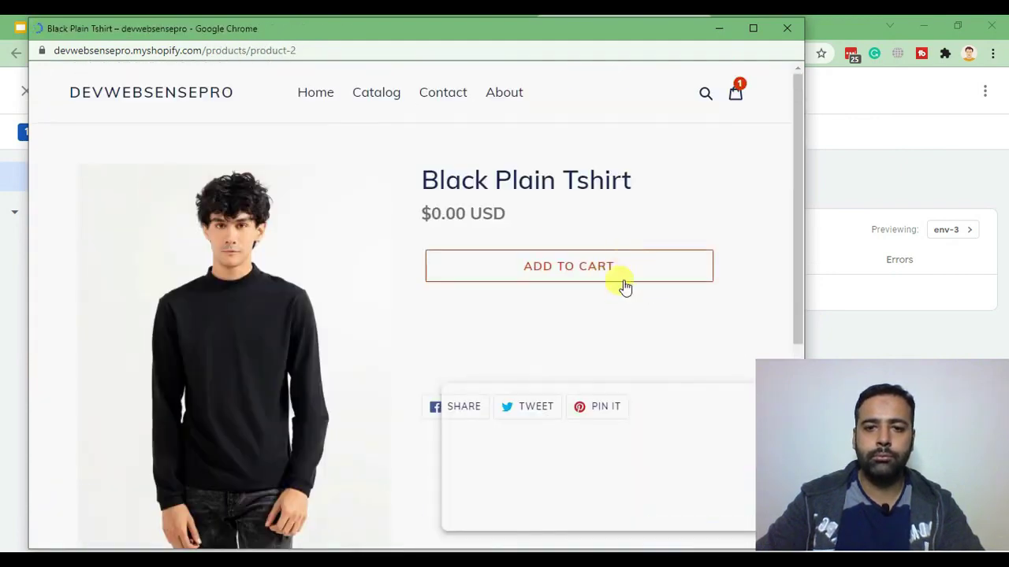
click(599, 312)
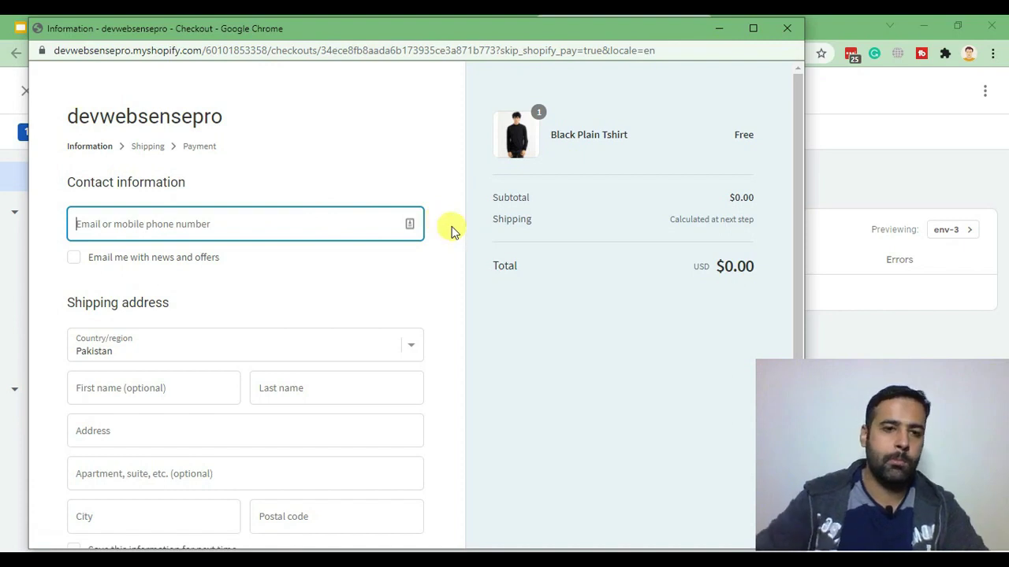
Enter the test contact e-mail, autofill the shipping address from the saved profile and continue to shipping.
text(test@test)
key(Down)
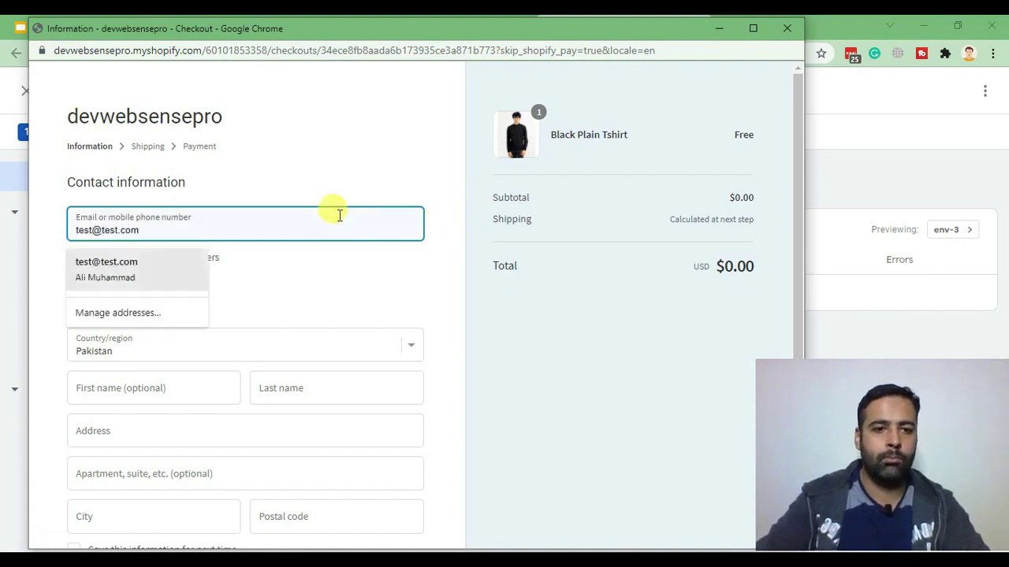
key(Return)
scroll(445, 165, down, 2)
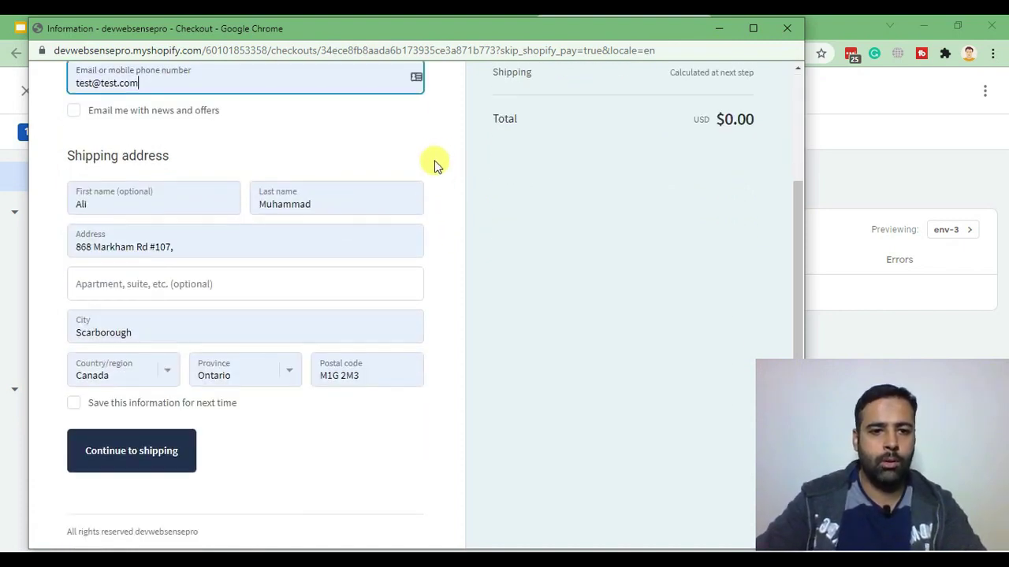
click(169, 451)
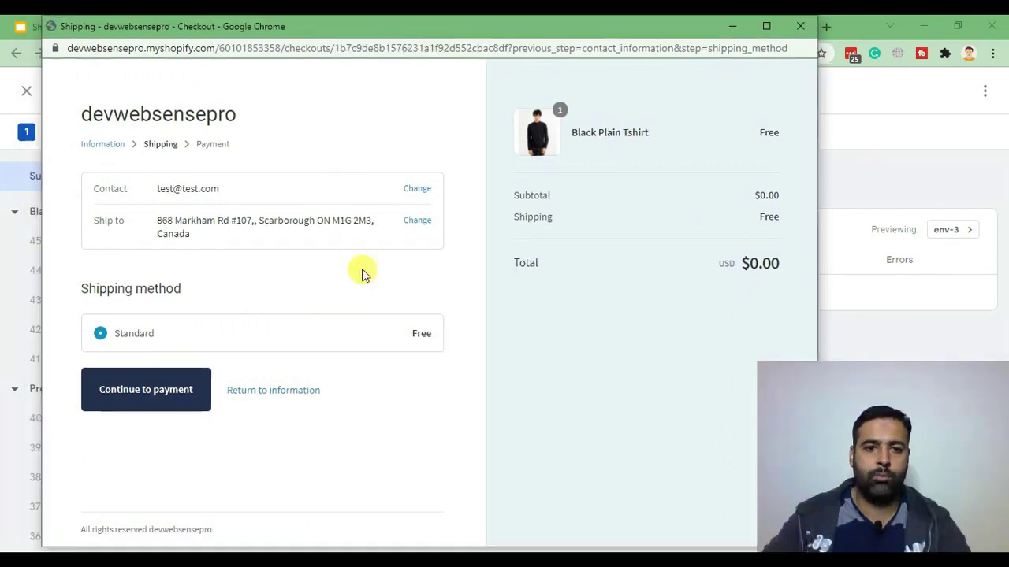
Continue to payment with Standard shipping and complete the order with the billing address same as shipping.
click(159, 401)
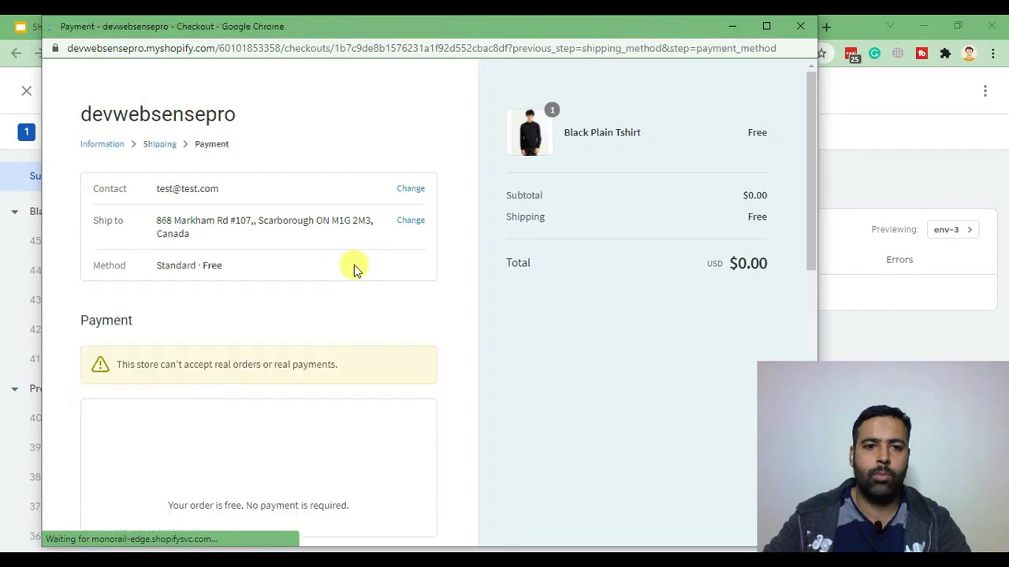
scroll(344, 244, down, 2)
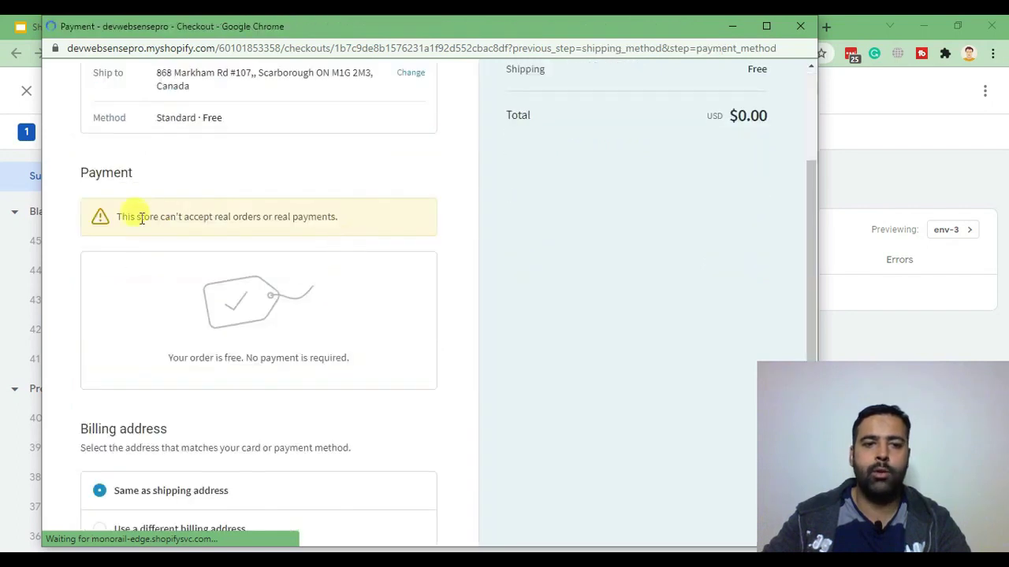
drag(114, 218, 344, 218)
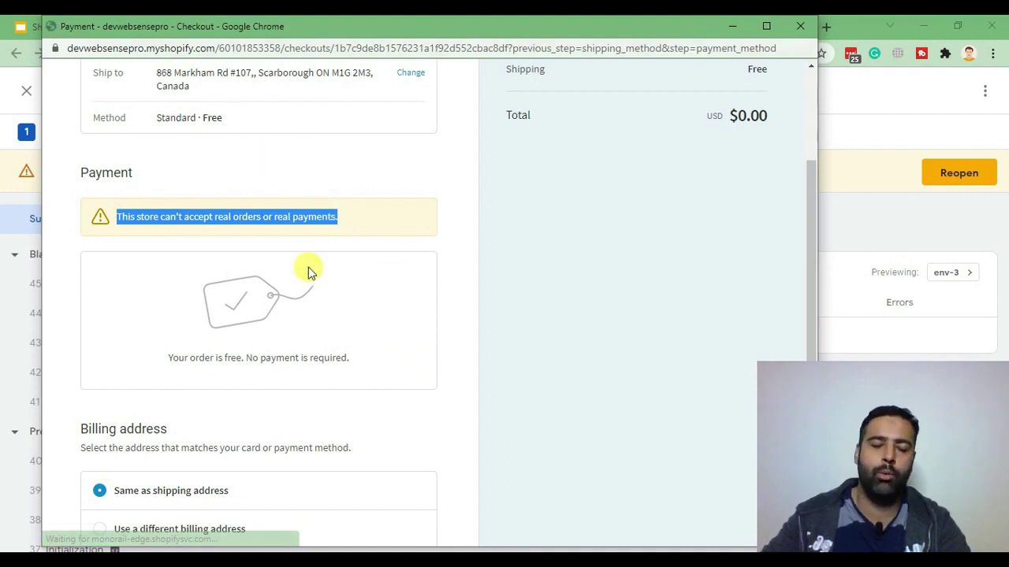
scroll(402, 284, up, 2)
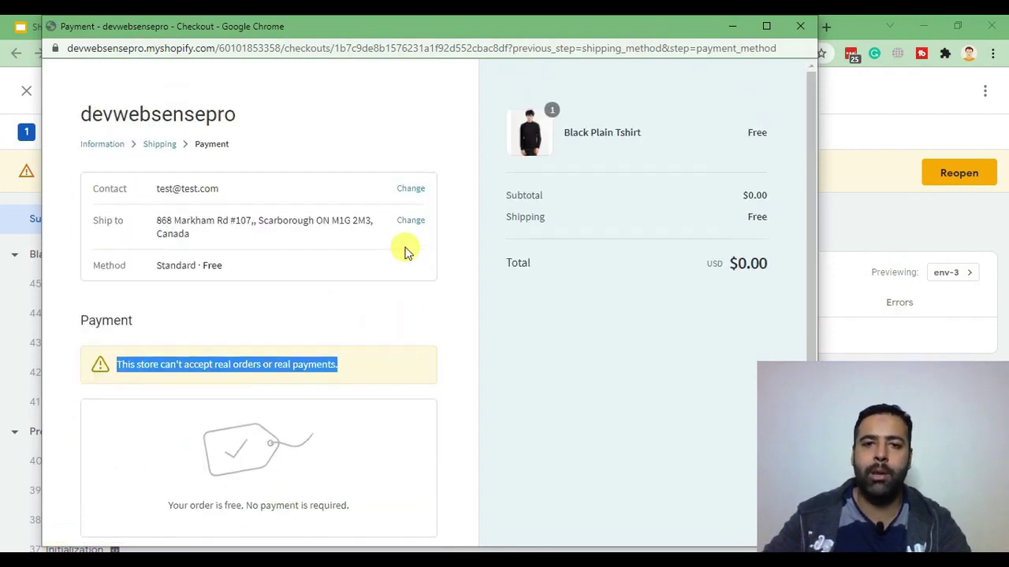
scroll(405, 249, down, 4)
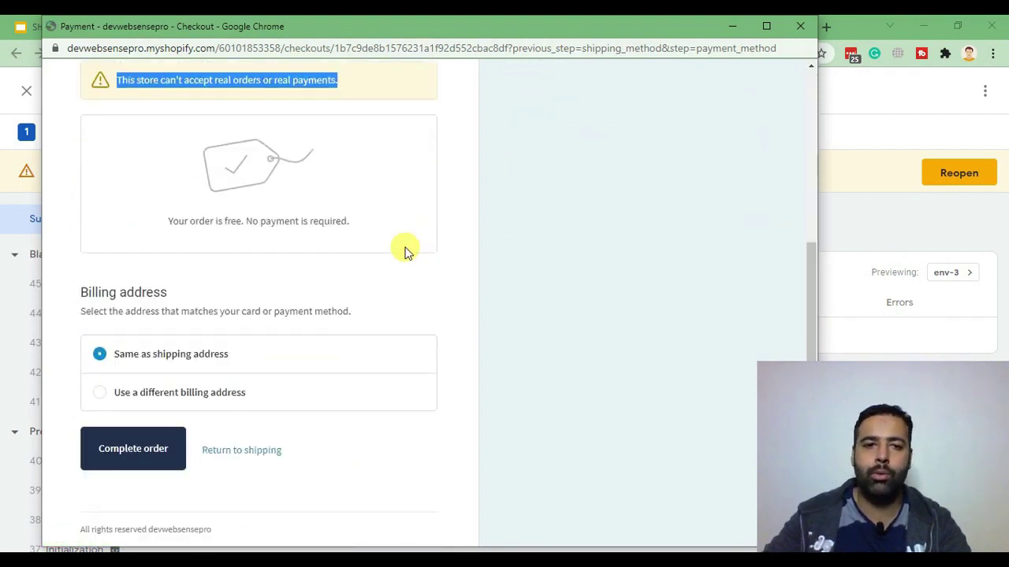
click(140, 461)
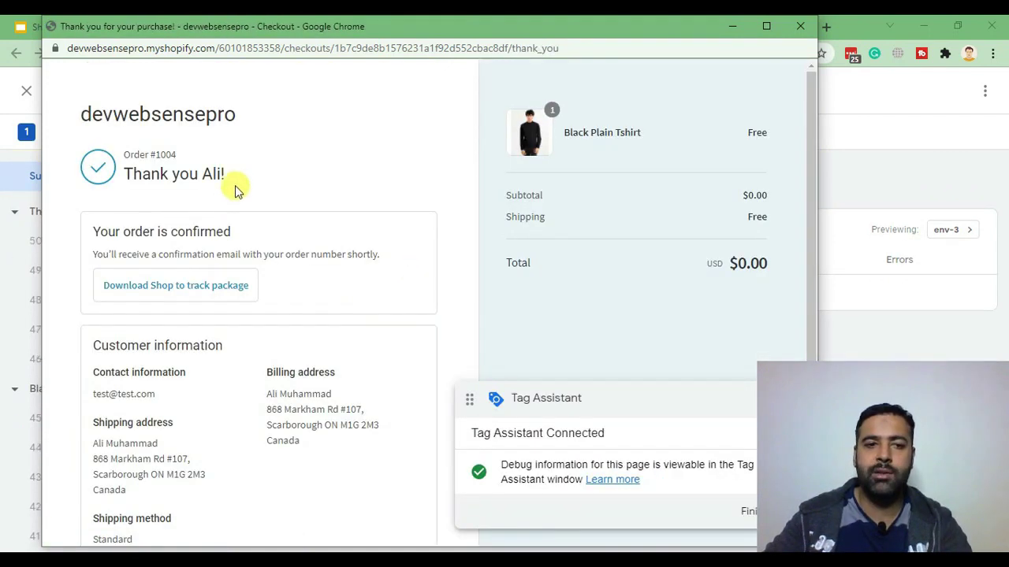
Check the thank-you page, then review Tag Assistant's event list for the store, product and thank-you pages.
drag(227, 175, 123, 174)
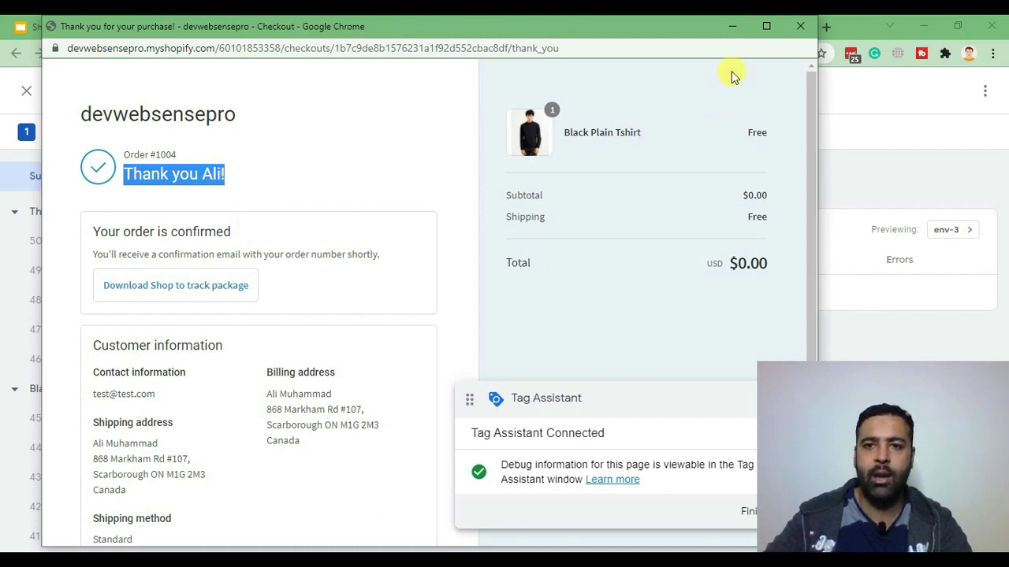
click(731, 27)
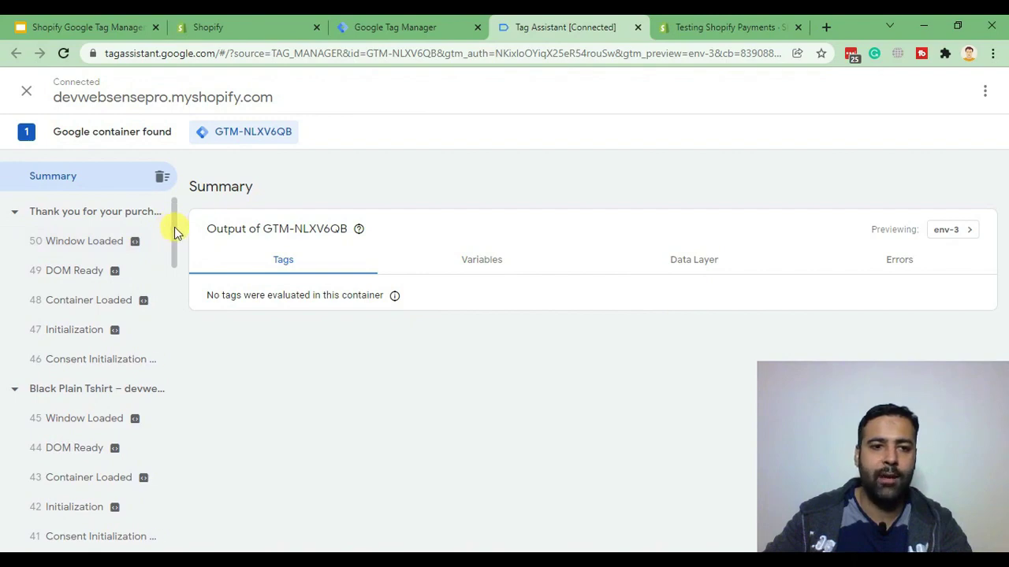
mouse_move(175, 227)
mouse_down()
mouse_move(164, 503)
mouse_move(177, 222)
mouse_up()
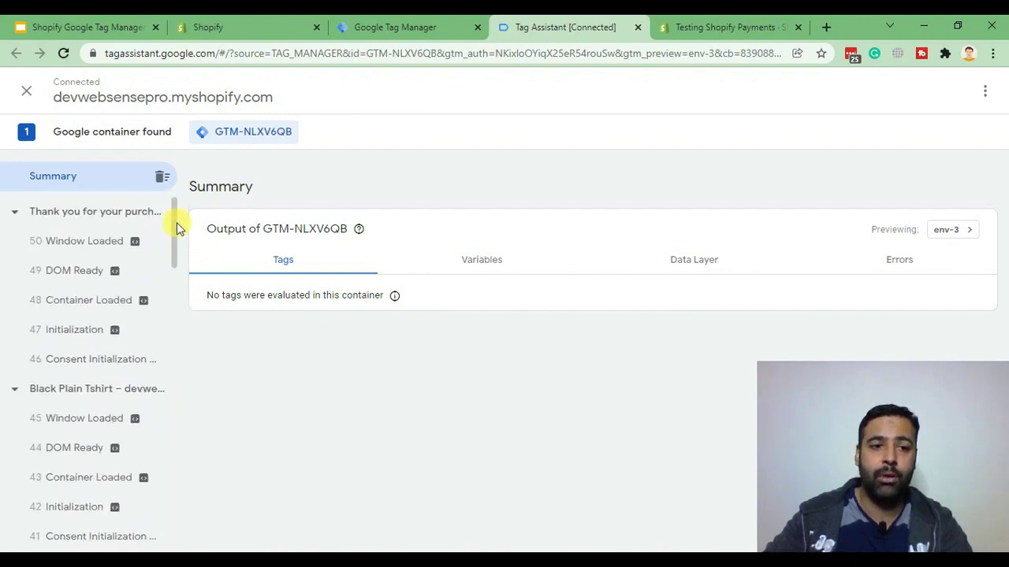
scroll(70, 326, down, 8)
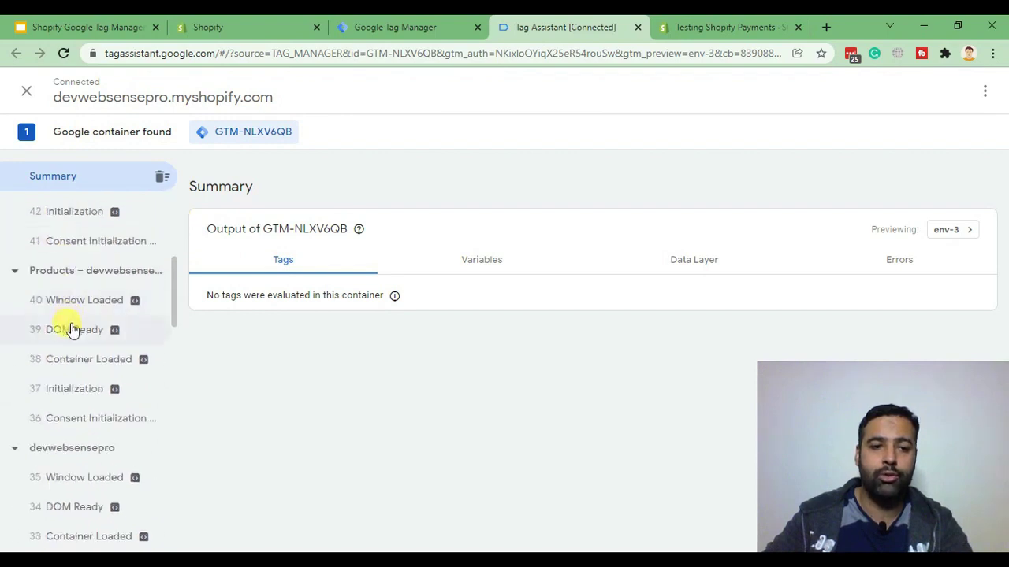
scroll(70, 327, down, 9)
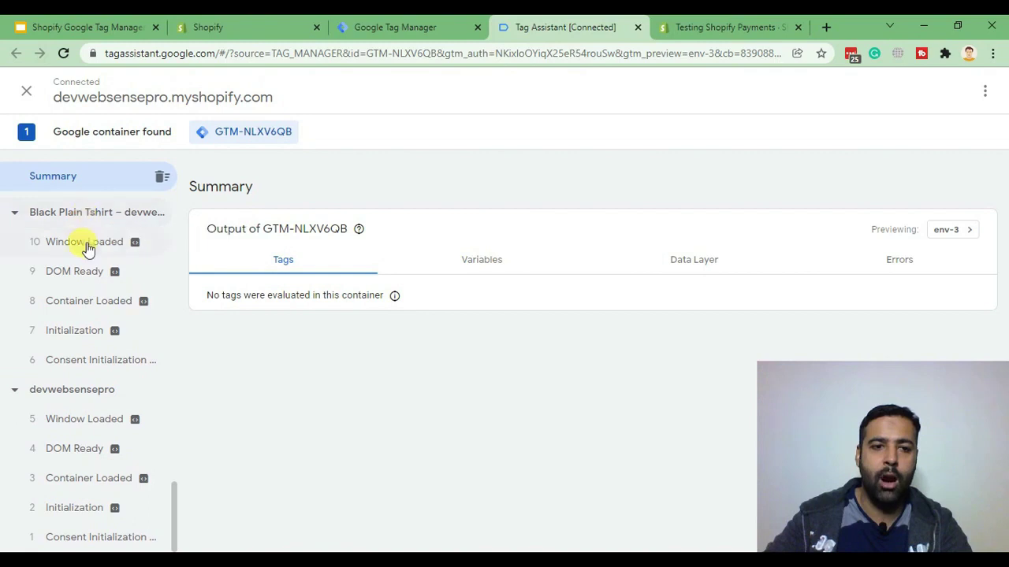
scroll(83, 284, up, 6)
scroll(91, 339, down, 2)
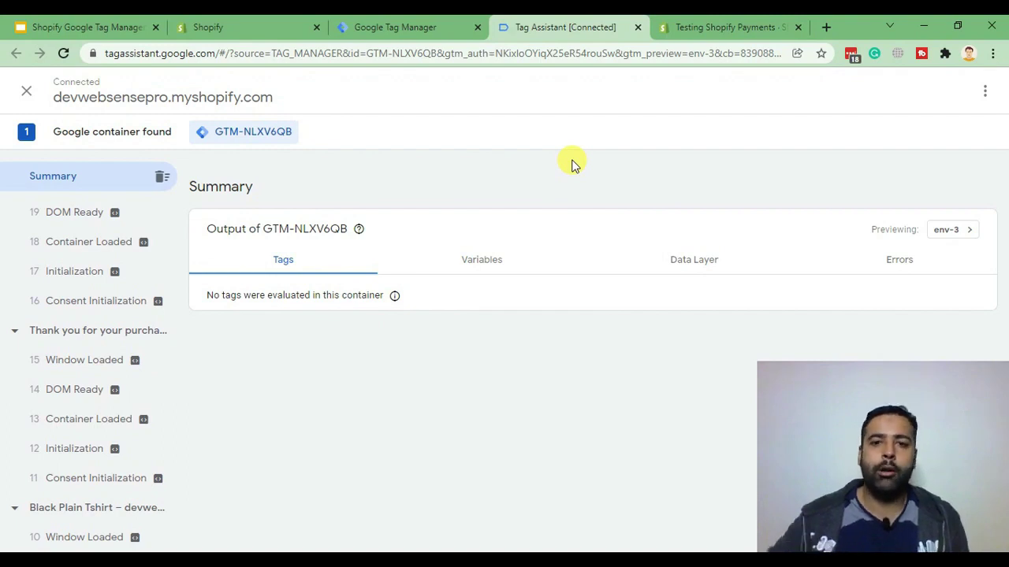
Switch to the Google Slides course outline and highlight the item about setting up GA4 on Shopify using Google Tag Manager.
click(47, 27)
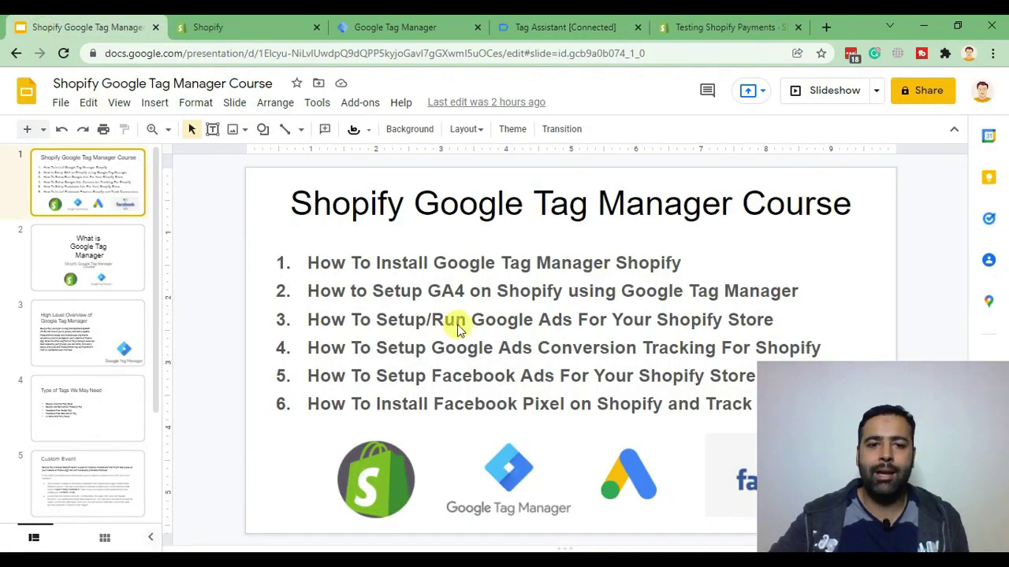
drag(798, 285, 306, 290)
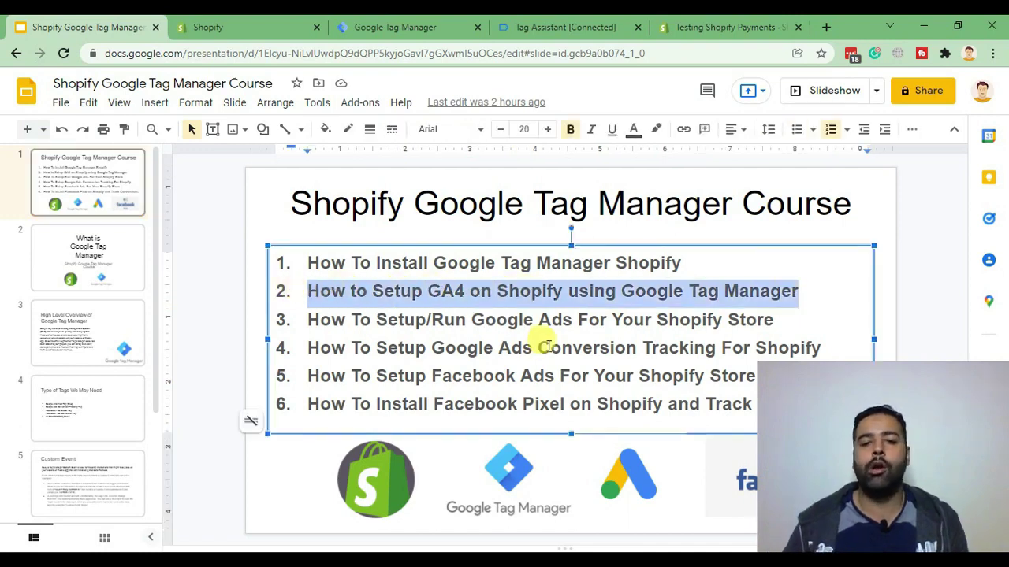